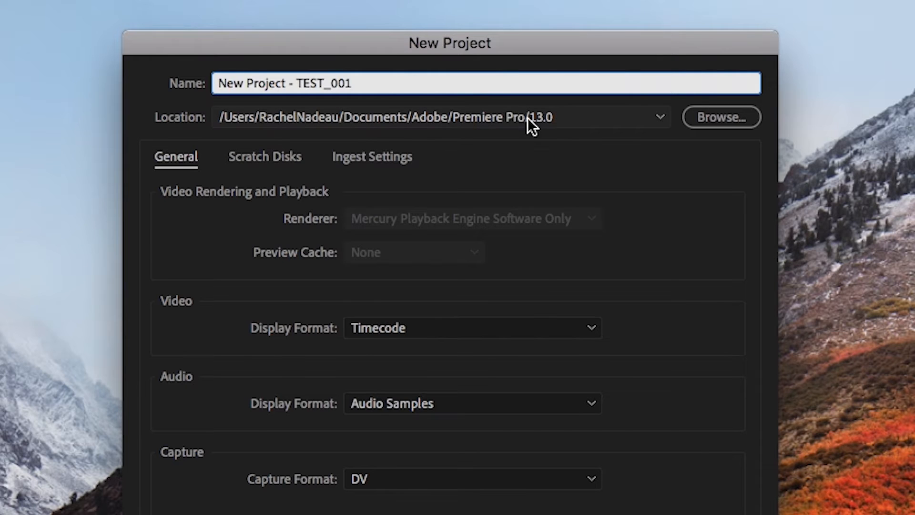
# - Set the new project's save location to the Desktop folder
pyautogui.click(740, 122)
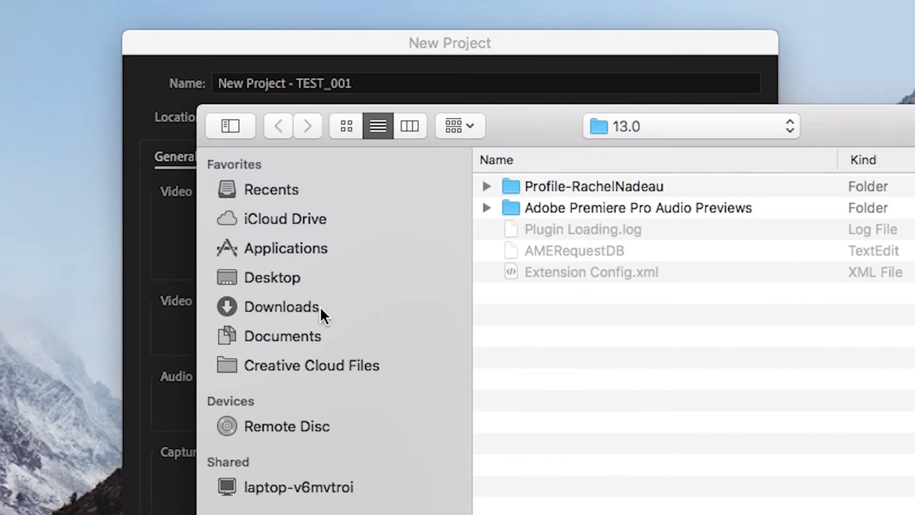
pyautogui.click(320, 288)
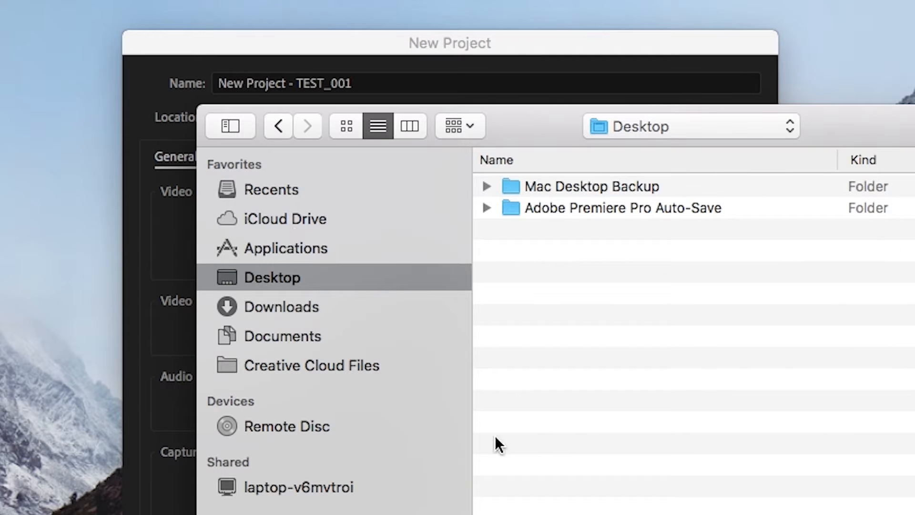
pyautogui.press('Return')
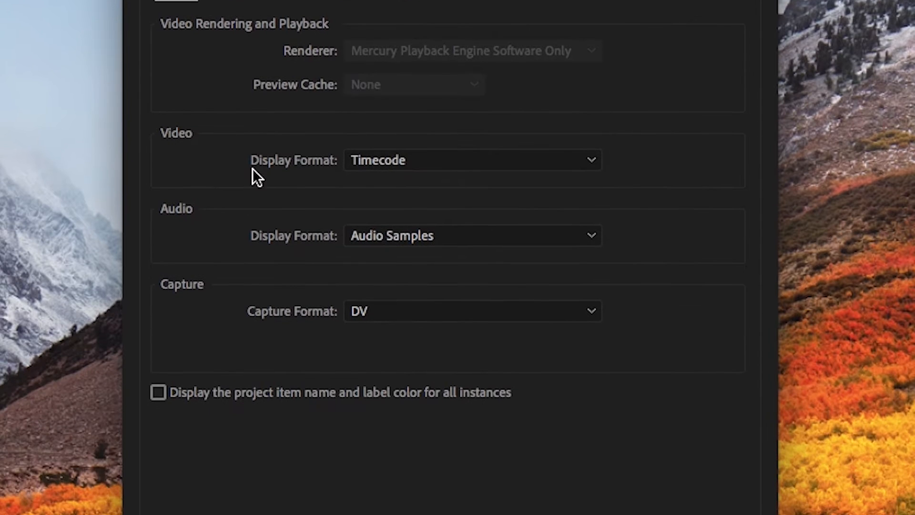
# - Create the project with Timecode video display, Audio Samples audio display and DV capture format
pyautogui.click(406, 166)
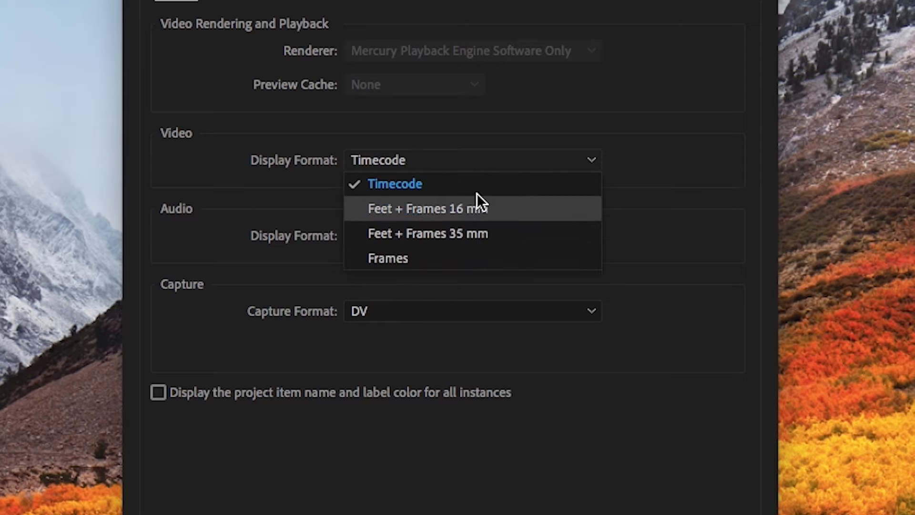
pyautogui.click(453, 189)
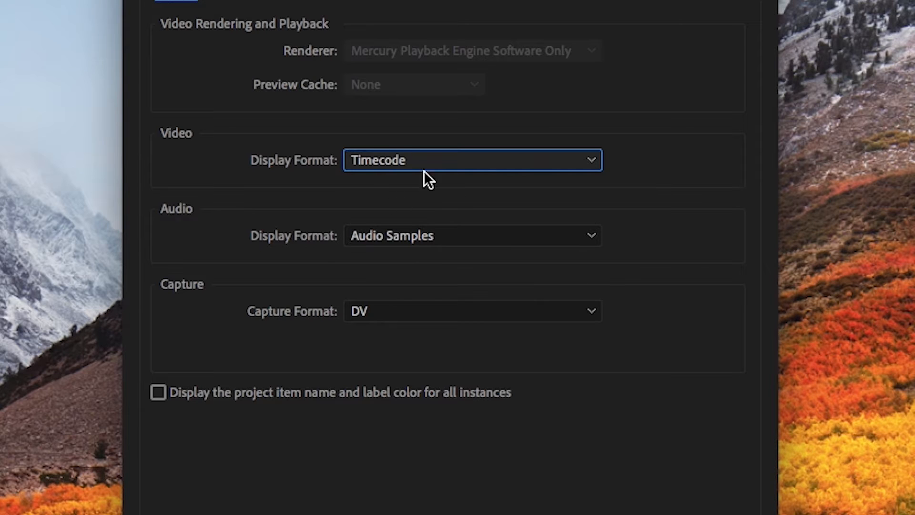
pyautogui.click(493, 239)
pyautogui.click(469, 259)
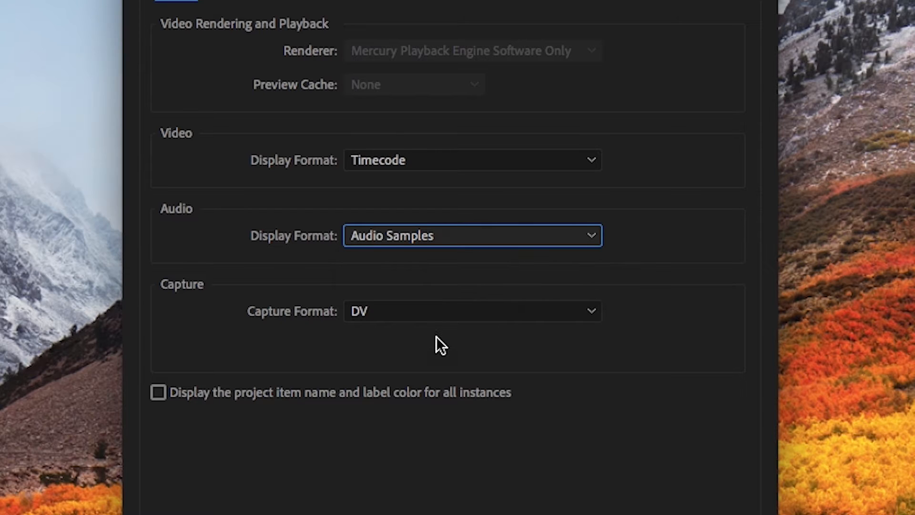
pyautogui.click(461, 305)
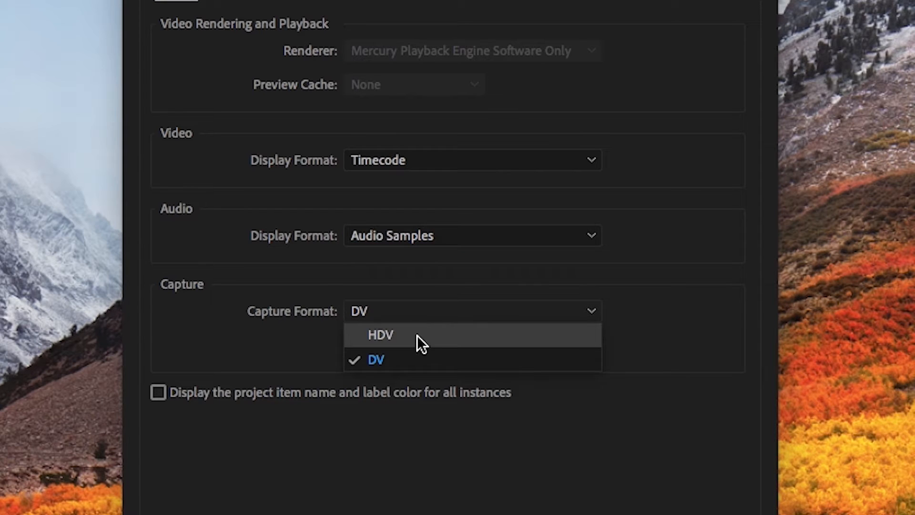
pyautogui.click(398, 363)
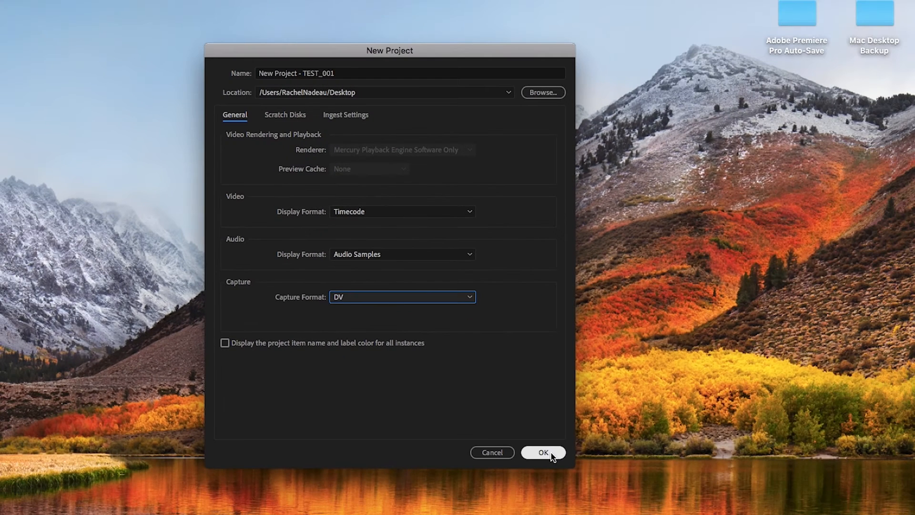
pyautogui.click(543, 452)
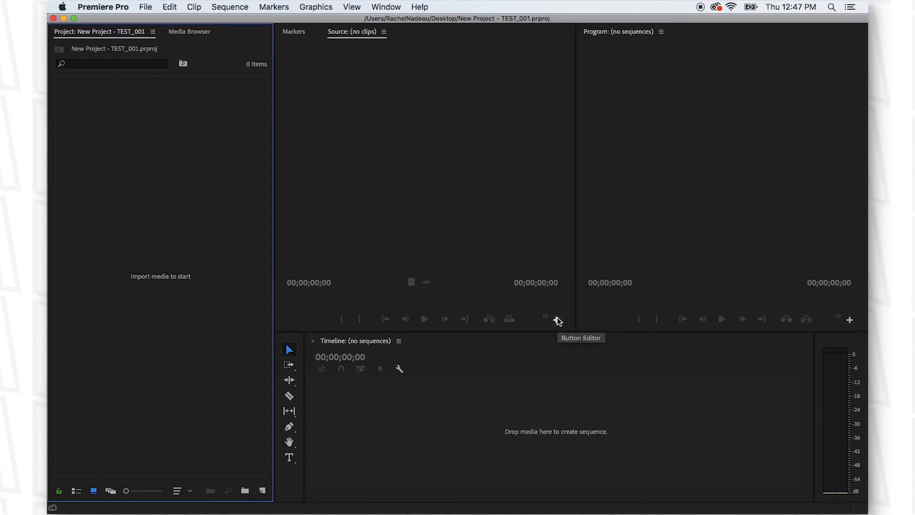
pyautogui.click(370, 137)
pyautogui.click(733, 160)
pyautogui.click(701, 391)
pyautogui.click(114, 179)
pyautogui.click(476, 143)
pyautogui.click(600, 139)
pyautogui.click(759, 359)
pyautogui.click(219, 180)
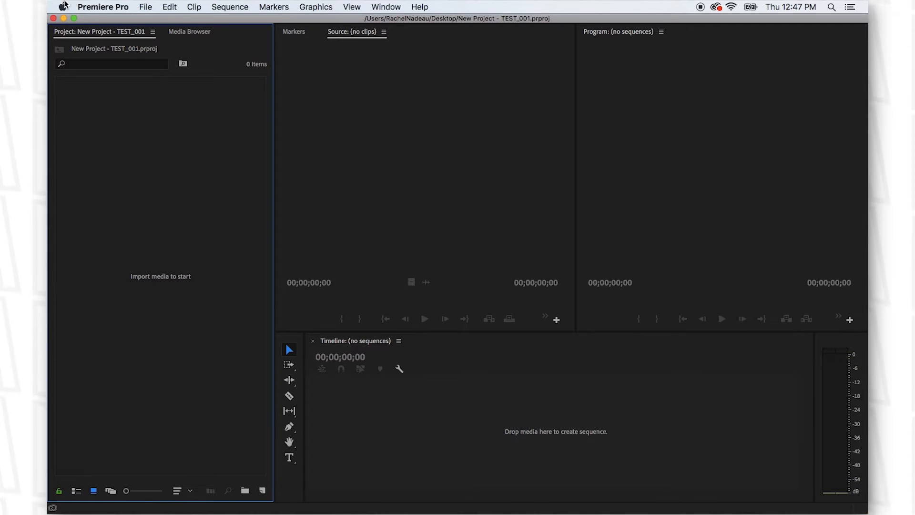
# - View the About Premiere Pro window to check the installed version, and dismiss it
pyautogui.click(63, 5)
pyautogui.moveTo(106, 6)
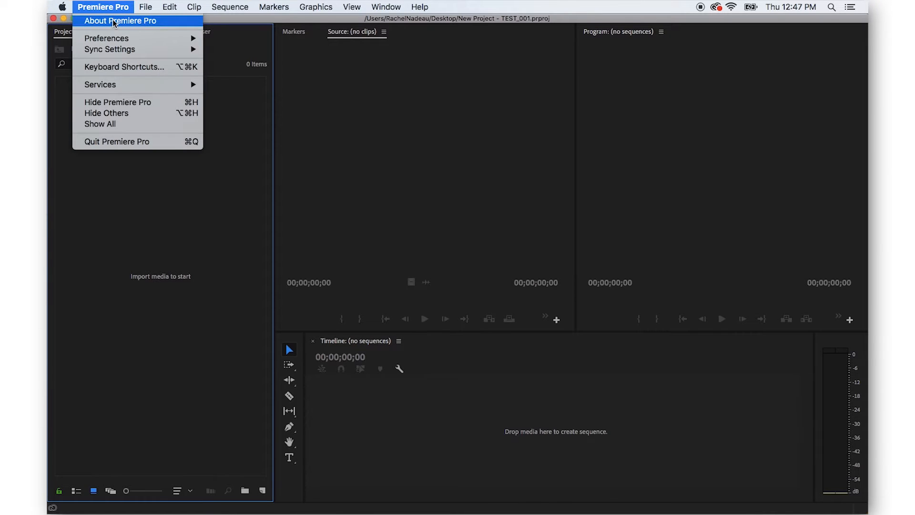
pyautogui.click(114, 22)
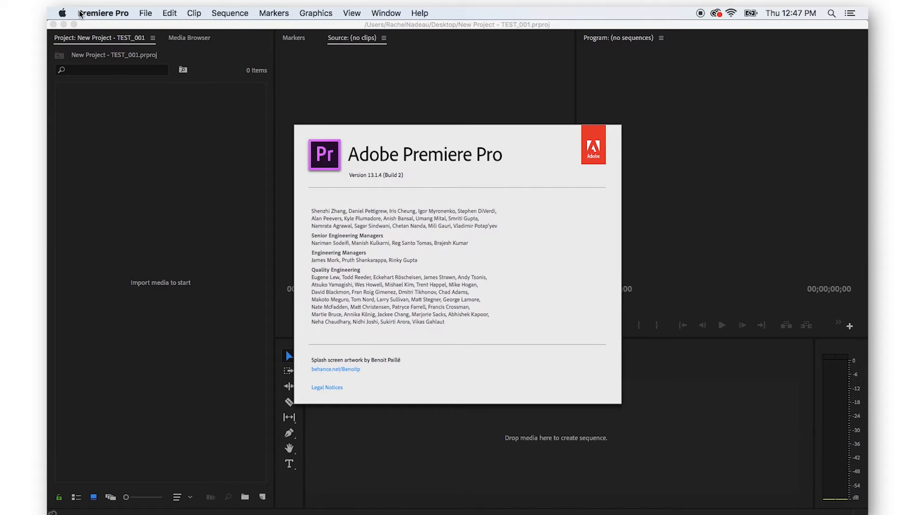
pyautogui.click(103, 13)
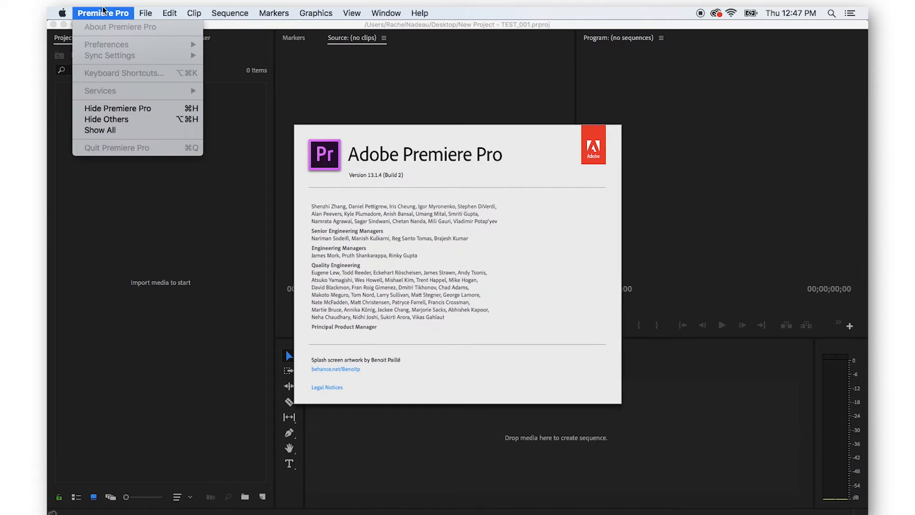
pyautogui.click(362, 179)
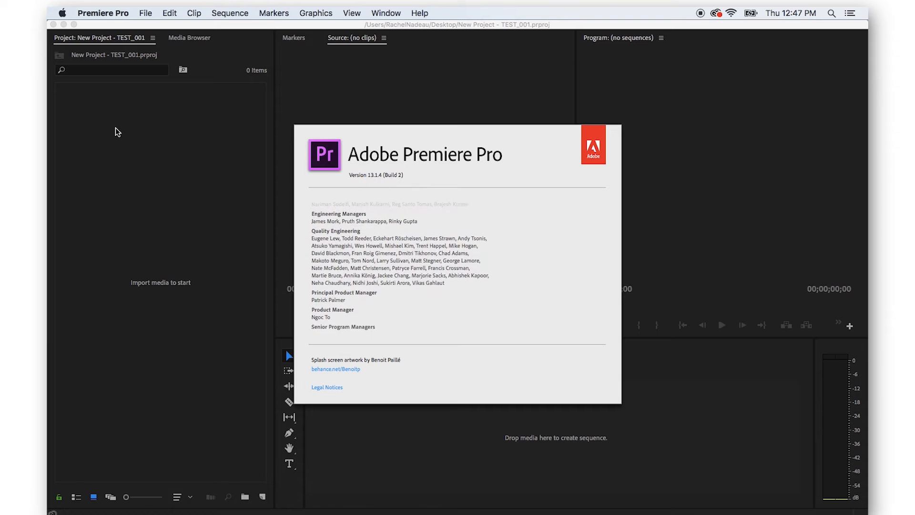
pyautogui.click(466, 204)
# - Open the General page of the application preferences
pyautogui.click(117, 9)
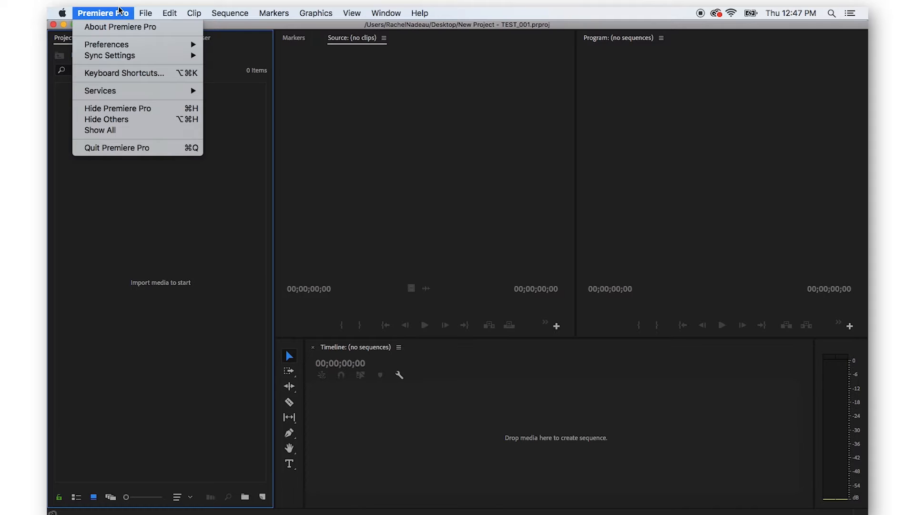
pyautogui.moveTo(117, 48)
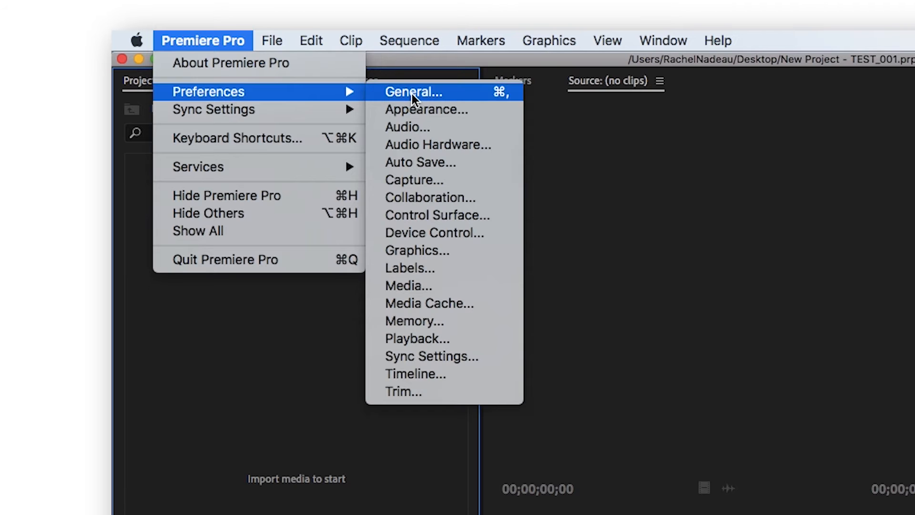
pyautogui.moveTo(212, 88)
pyautogui.click(459, 88)
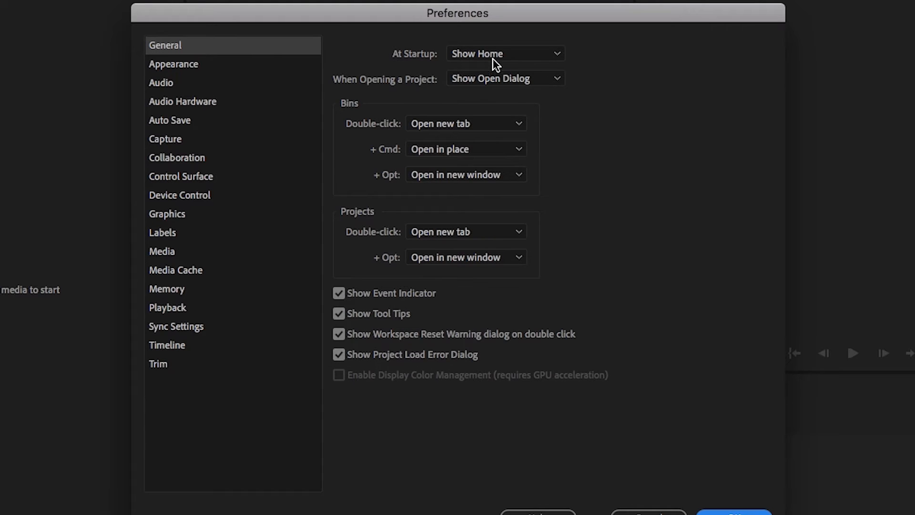
# - Review the choices for At Startup and When Opening a Project, keeping Show Home and Show Open Dialog
pyautogui.click(518, 56)
pyautogui.click(390, 47)
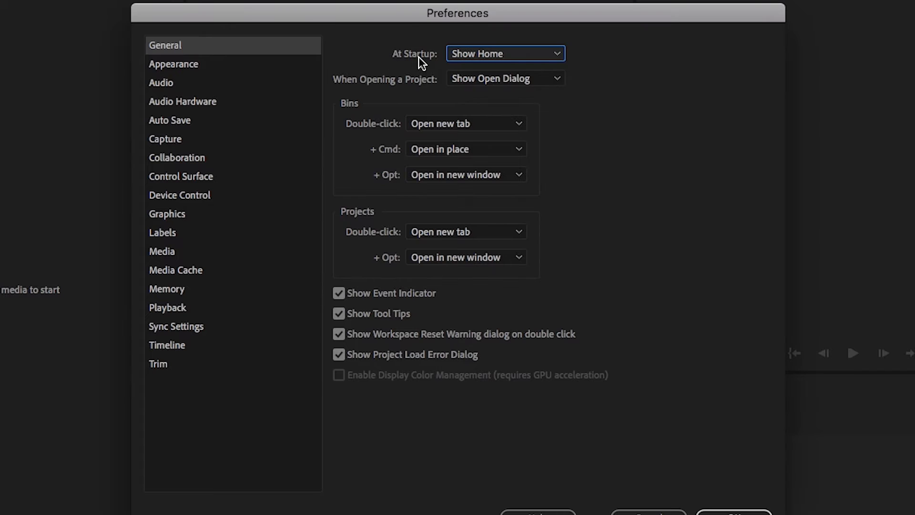
pyautogui.click(497, 55)
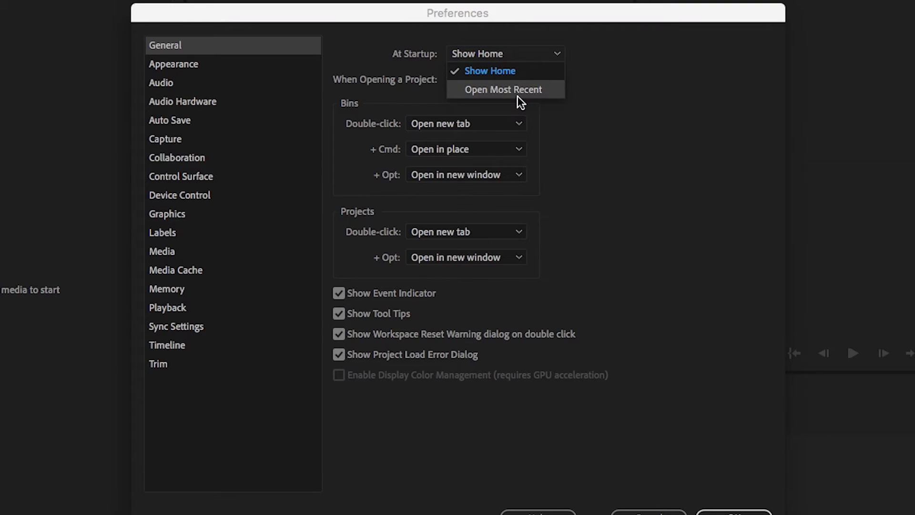
pyautogui.click(279, 109)
pyautogui.click(496, 54)
pyautogui.click(393, 48)
pyautogui.click(582, 119)
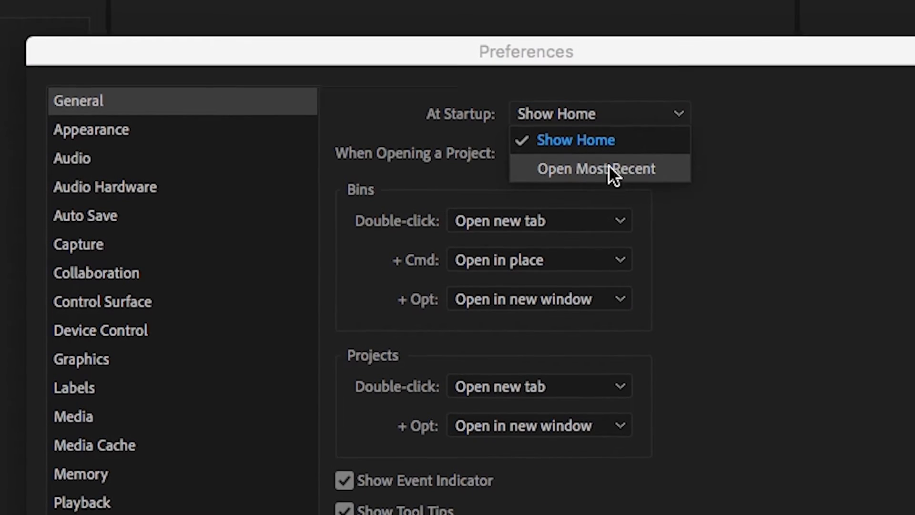
pyautogui.click(659, 143)
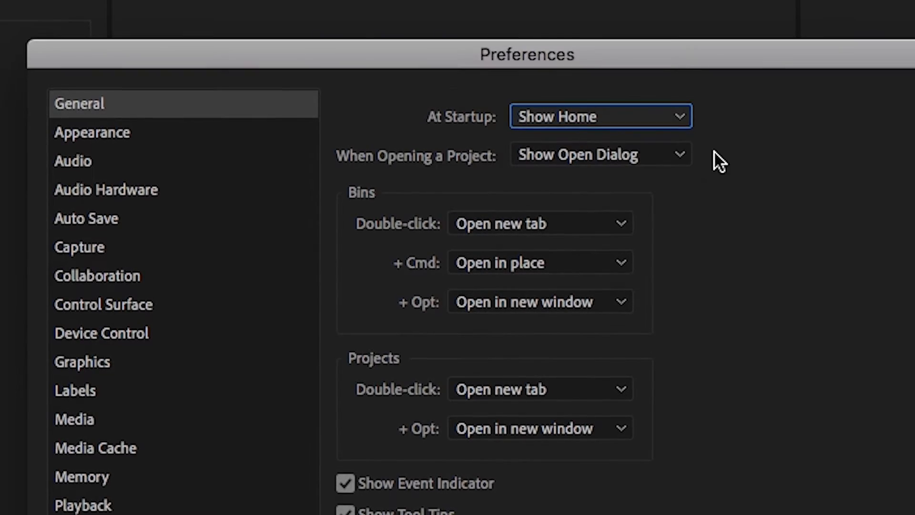
pyautogui.click(576, 157)
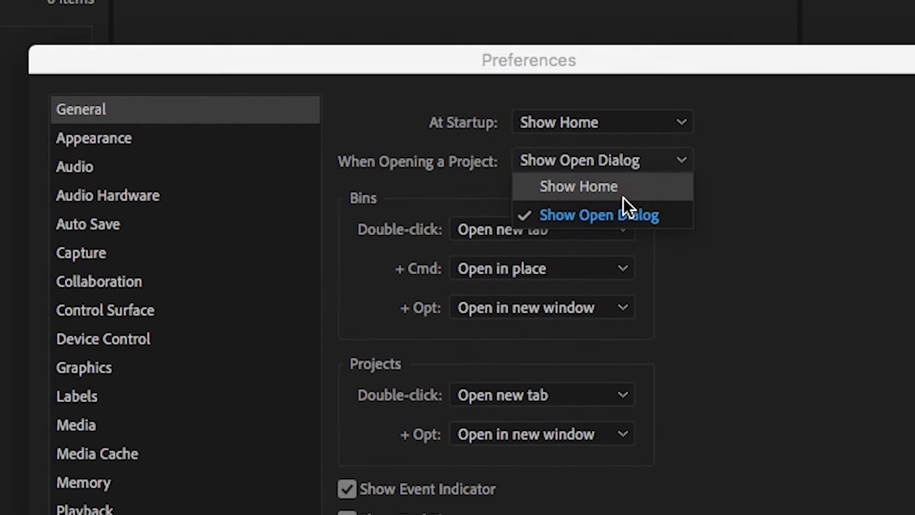
pyautogui.click(620, 216)
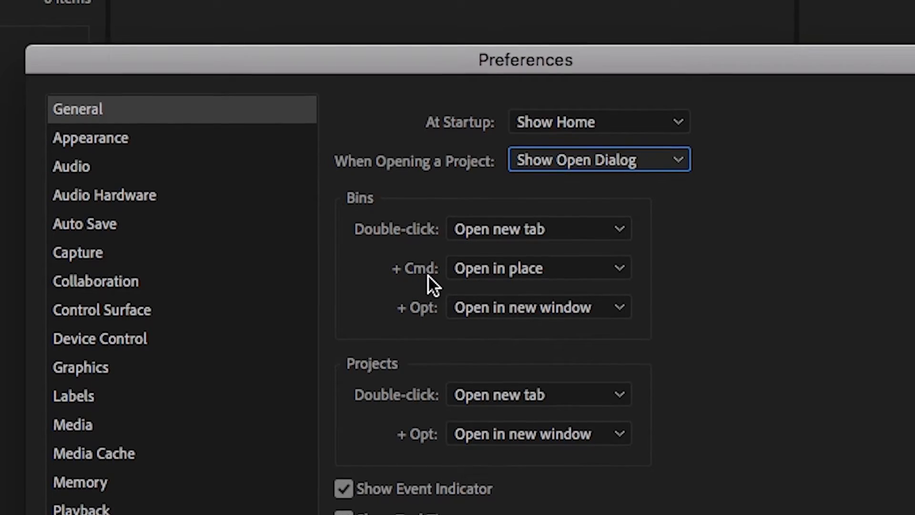
# - Review the opening behaviour options for Bins and Projects, keeping their existing selections
pyautogui.click(499, 269)
pyautogui.press('Escape')
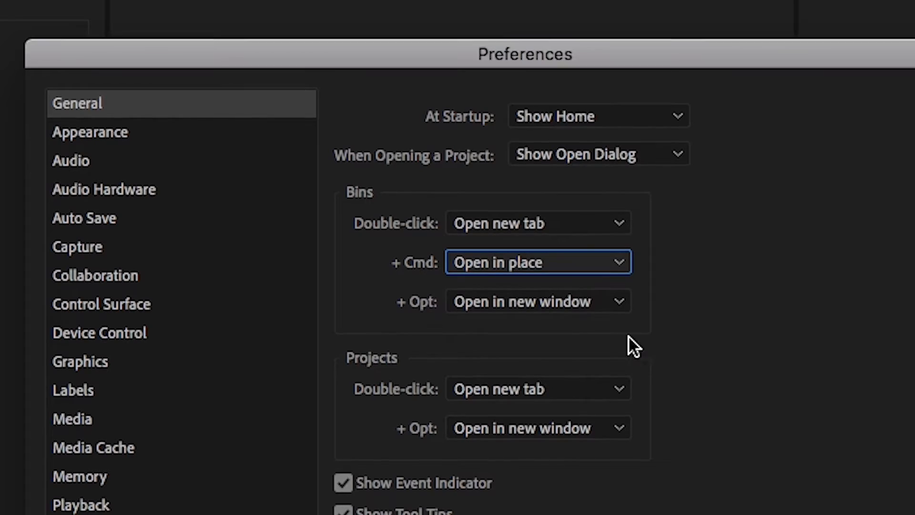
pyautogui.click(559, 303)
pyautogui.click(577, 320)
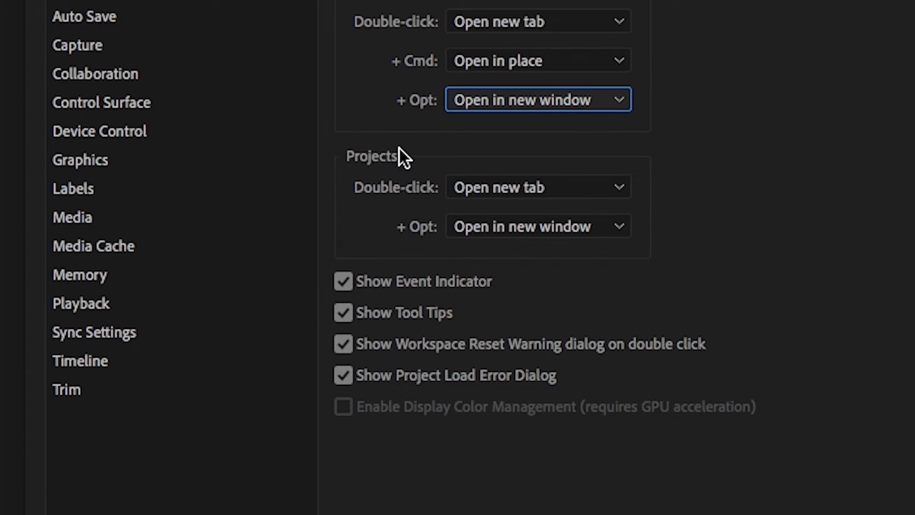
pyautogui.click(529, 192)
pyautogui.click(355, 212)
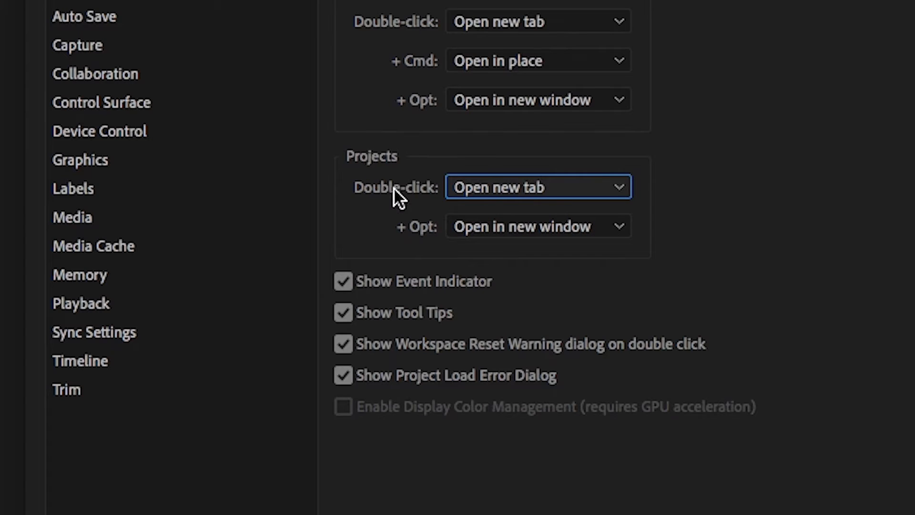
pyautogui.click(494, 190)
pyautogui.click(388, 151)
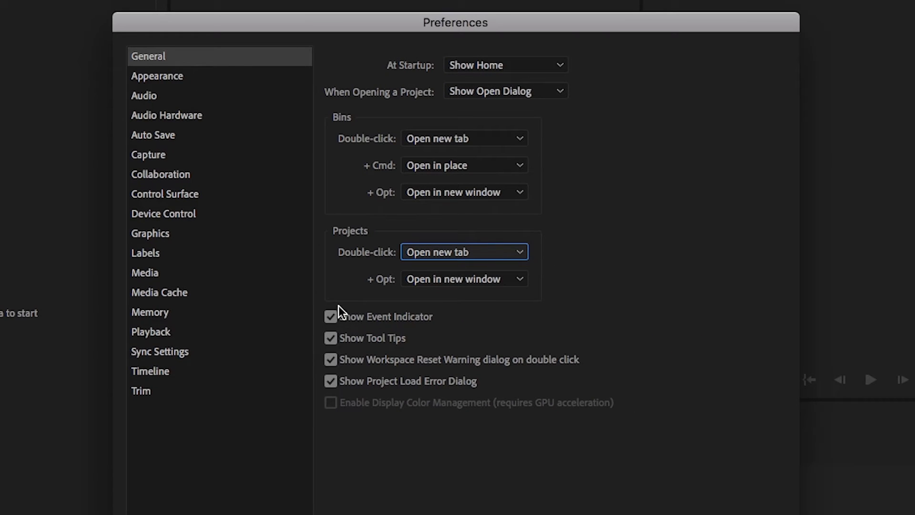
# - In the Appearance preferences, set Brightness to its darkest level and Interactive Controls slightly darker than the default
pyautogui.click(210, 78)
pyautogui.moveTo(349, 88); pyautogui.dragTo(369, 86)
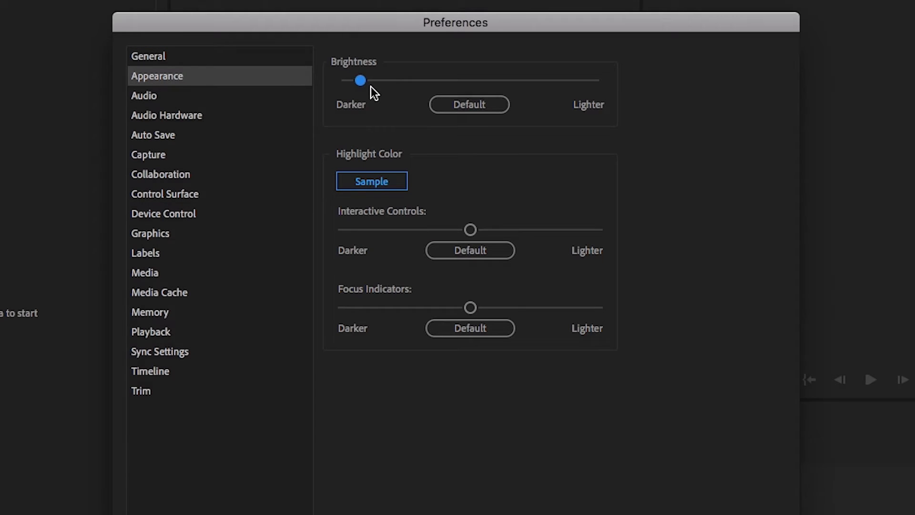
pyautogui.moveTo(448, 87); pyautogui.dragTo(341, 88)
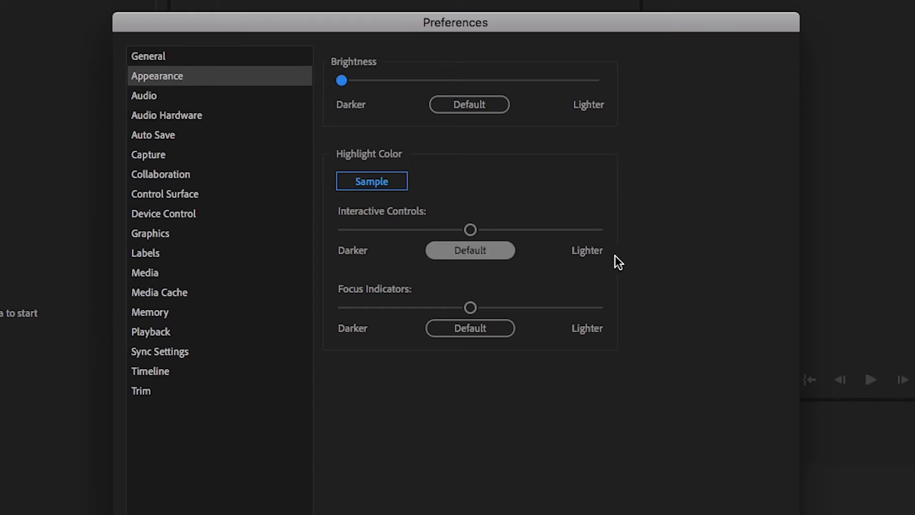
pyautogui.moveTo(413, 226); pyautogui.dragTo(463, 226)
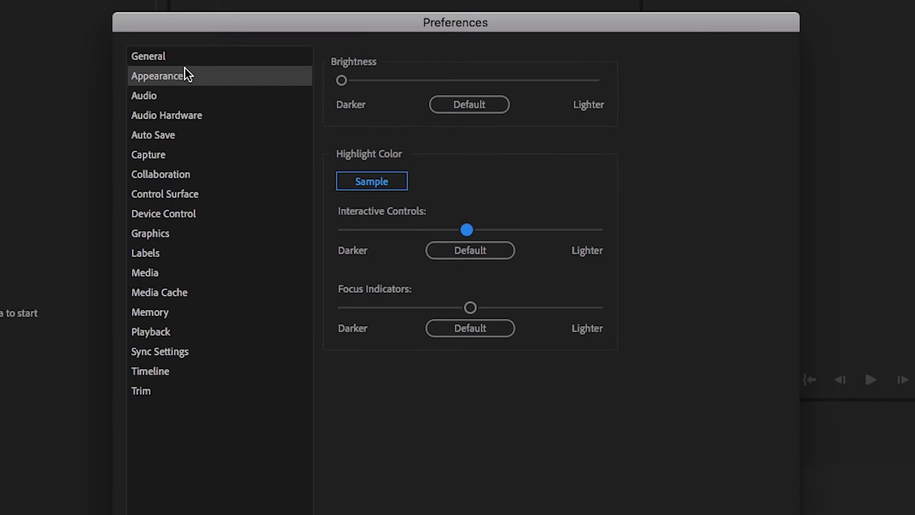
# - Examine the Audio preferences, including the 5.1 Mixdown Type choices, keeping Front + Rear
pyautogui.click(157, 97)
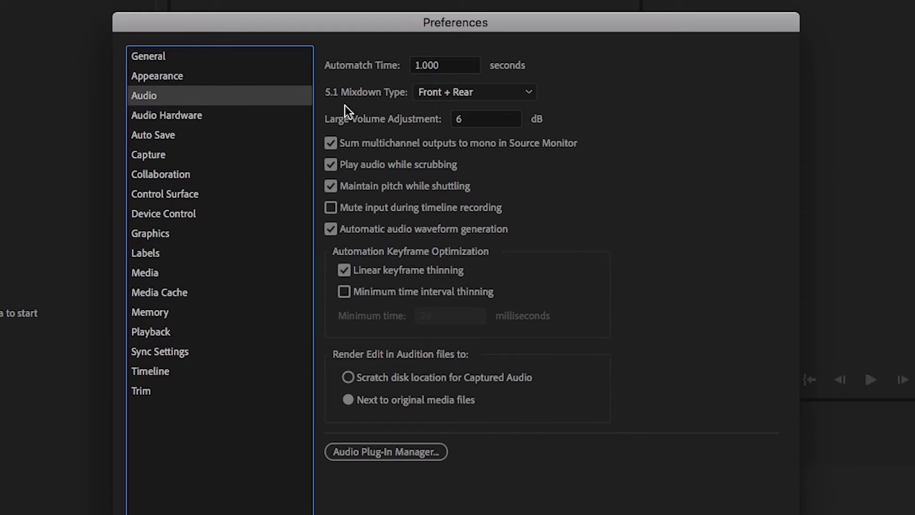
pyautogui.click(476, 94)
pyautogui.click(656, 121)
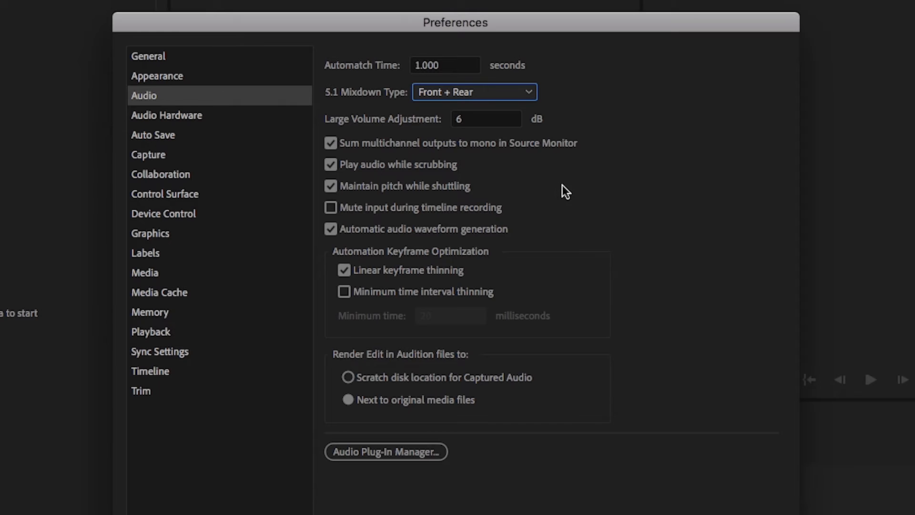
pyautogui.click(243, 115)
pyautogui.click(217, 96)
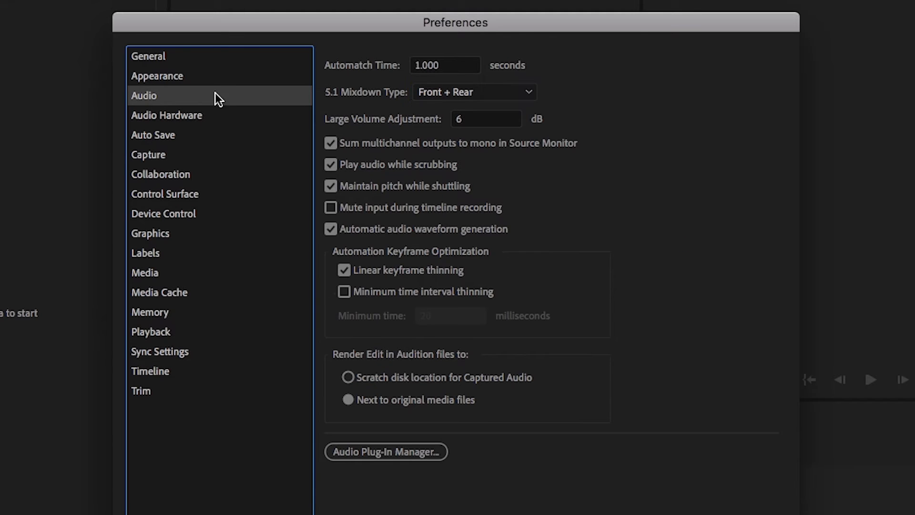
pyautogui.click(331, 166)
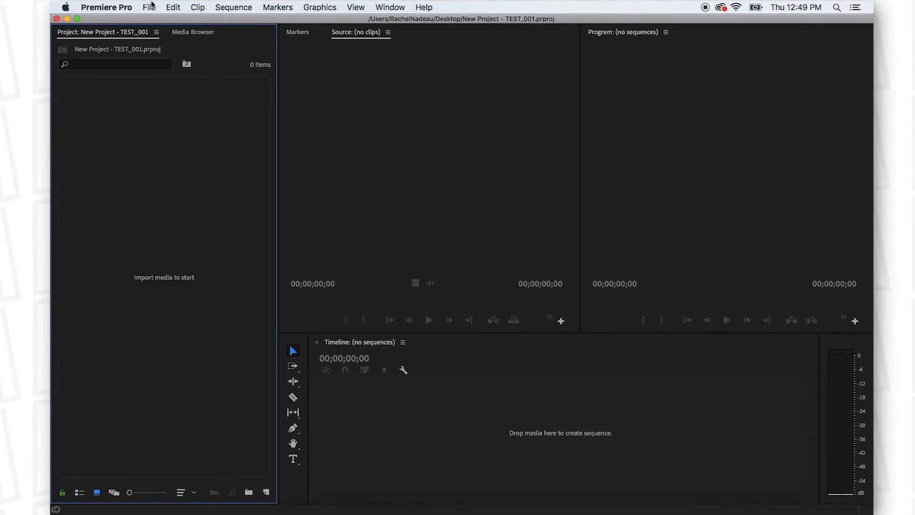
# - Reopen the application preferences on the Audio page
pyautogui.click(109, 7)
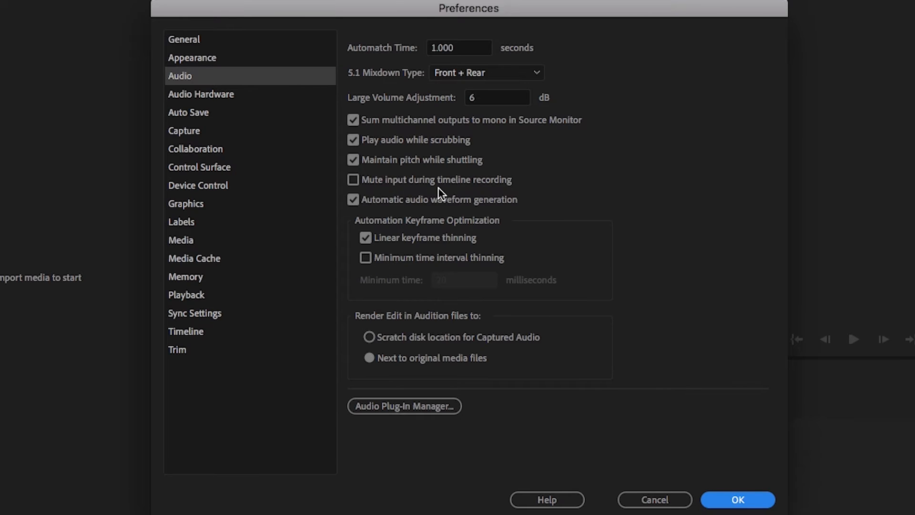
# - Enable Mute input during timeline recording in the Audio preferences and view the Audio Hardware page
pyautogui.click(357, 184)
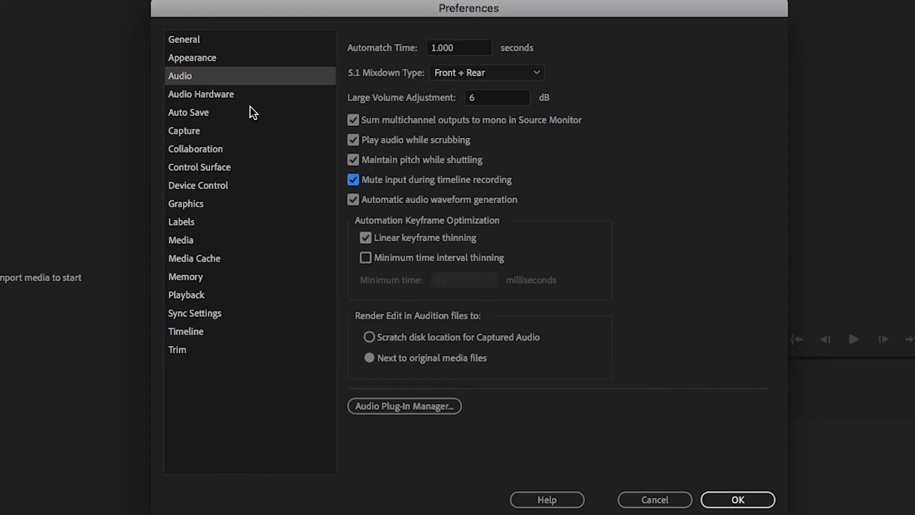
pyautogui.click(242, 98)
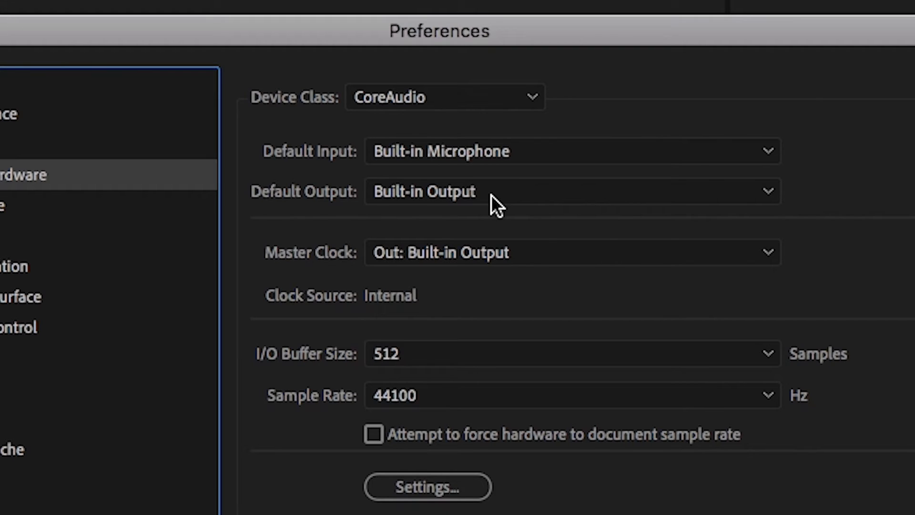
# - In the Auto Save preferences, set projects to save automatically every 5 minutes
pyautogui.click(85, 214)
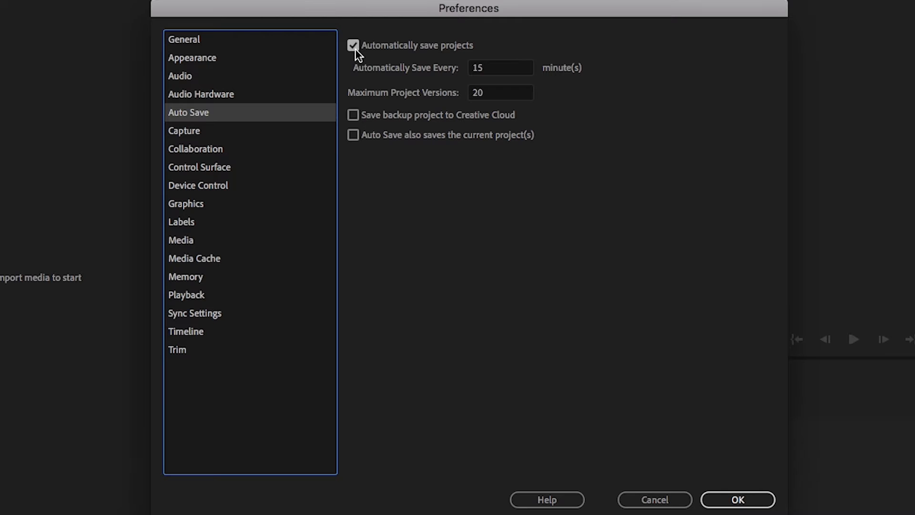
pyautogui.moveTo(504, 67); pyautogui.dragTo(241, 54)
pyautogui.write('5')
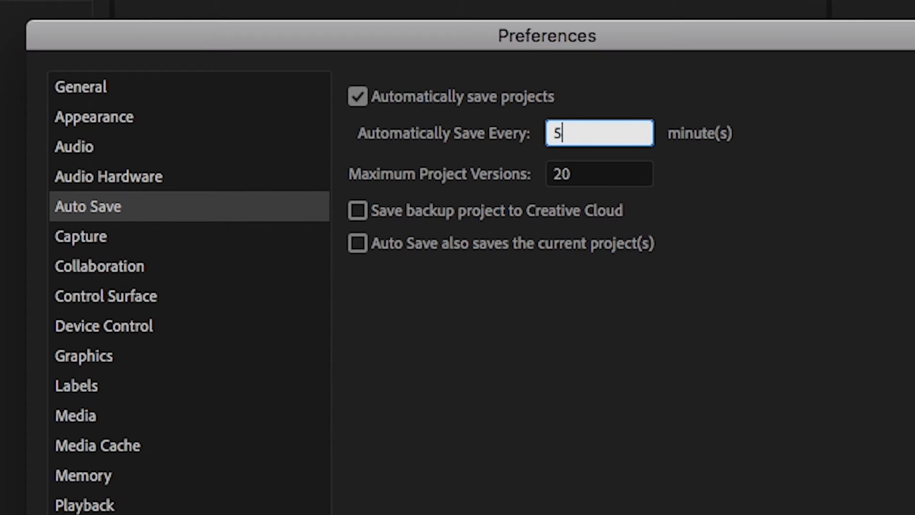
# - Try 100 and then 500 as the Maximum Project Versions for Auto Save
pyautogui.click(622, 178)
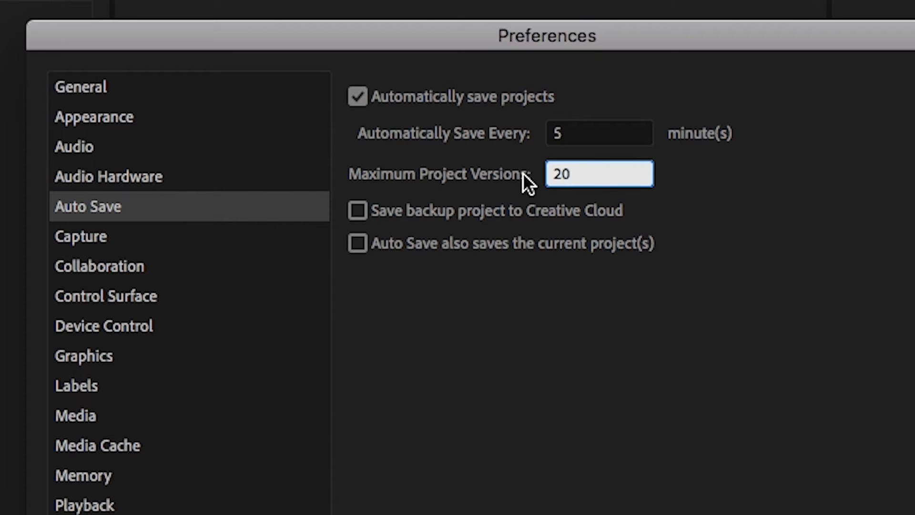
pyautogui.moveTo(580, 174); pyautogui.dragTo(363, 138)
pyautogui.write('100')
pyautogui.click(684, 273)
pyautogui.click(598, 174)
pyautogui.moveTo(597, 173); pyautogui.dragTo(438, 137)
pyautogui.write('500')
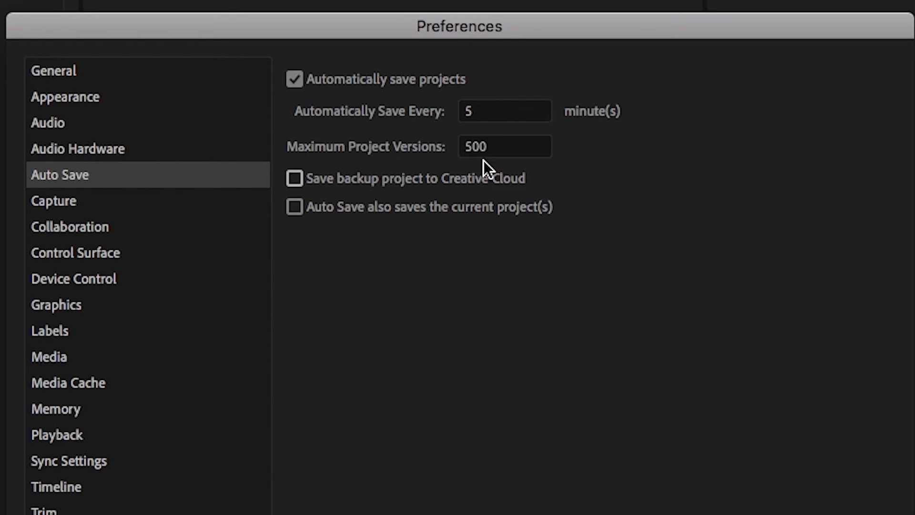
# - Set the Auto Save Maximum Project Versions to 20
pyautogui.click(502, 152)
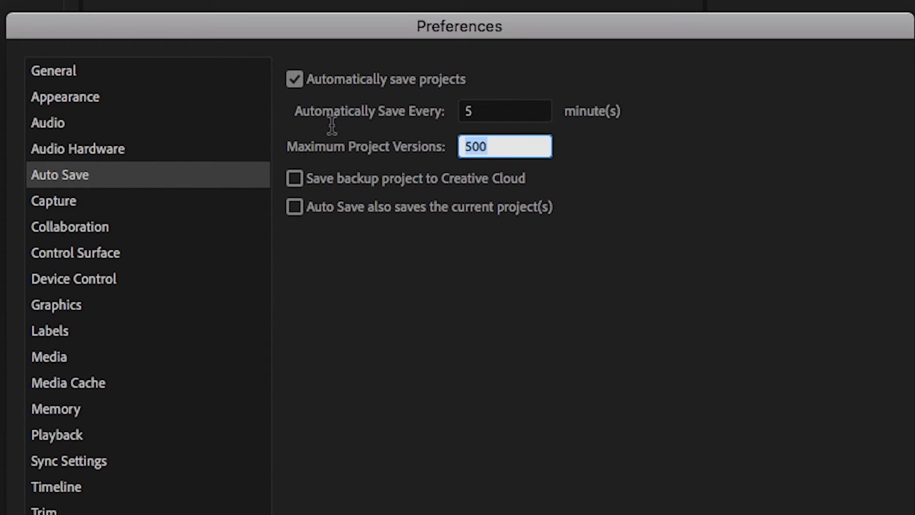
pyautogui.write('20')
pyautogui.click(504, 297)
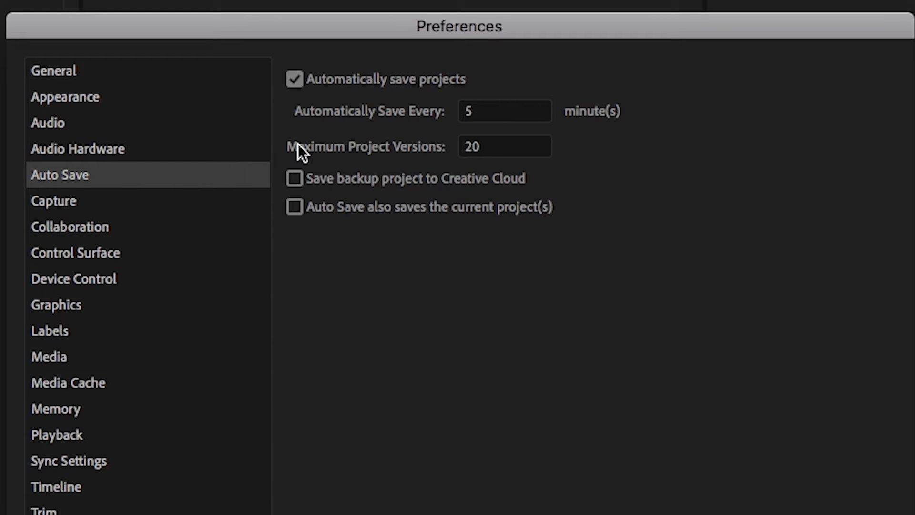
# - Review the Capture, Collaboration, Control Surface and Device Control preferences, keeping DV/HDV Device Control as the device
pyautogui.click(110, 201)
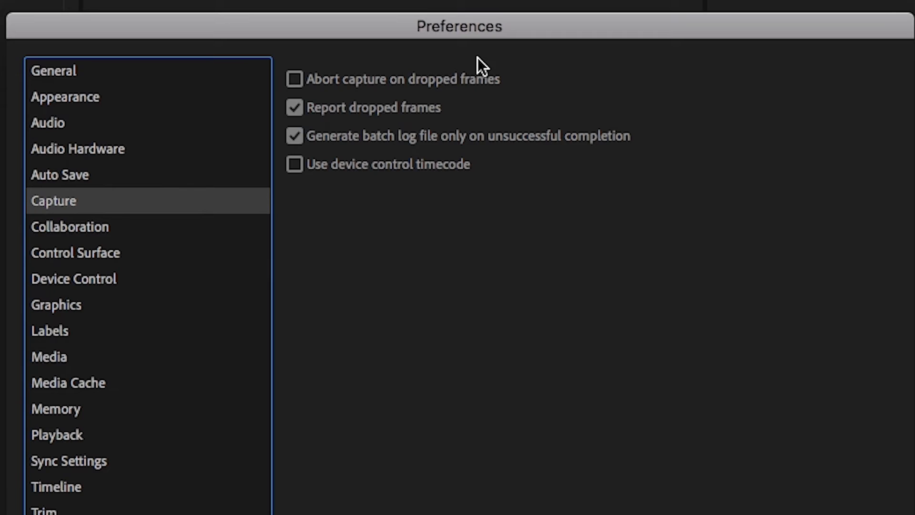
pyautogui.click(135, 233)
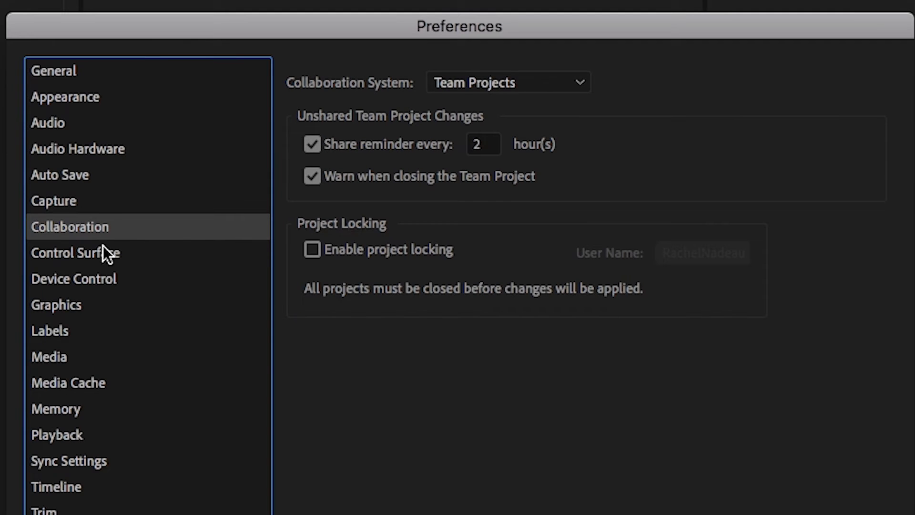
pyautogui.click(168, 250)
pyautogui.click(148, 281)
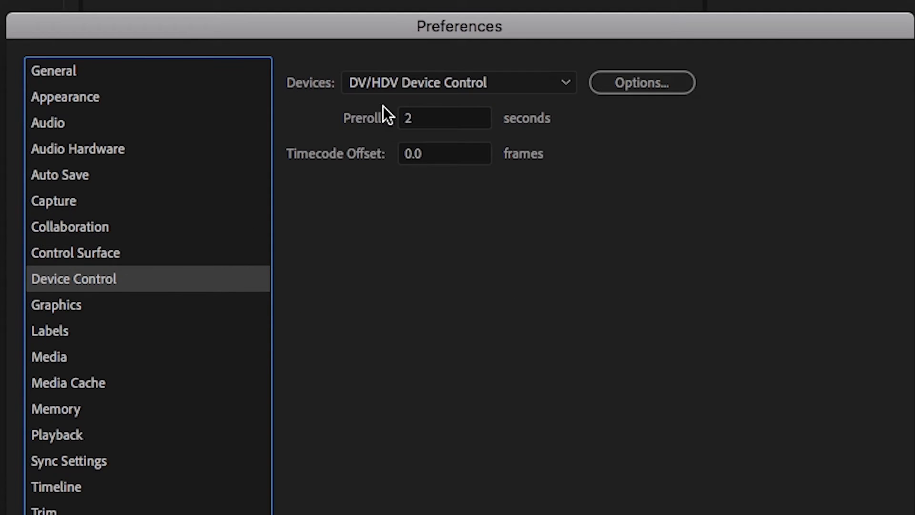
pyautogui.click(472, 84)
pyautogui.click(430, 371)
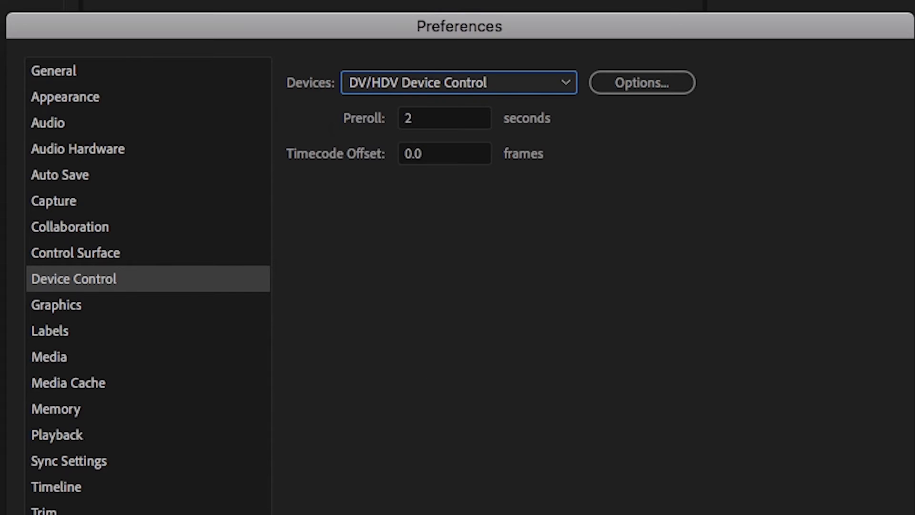
# - Review the Graphics and Labels preferences, looking into the Violet label colour while keeping the existing colours and defaults
pyautogui.click(81, 312)
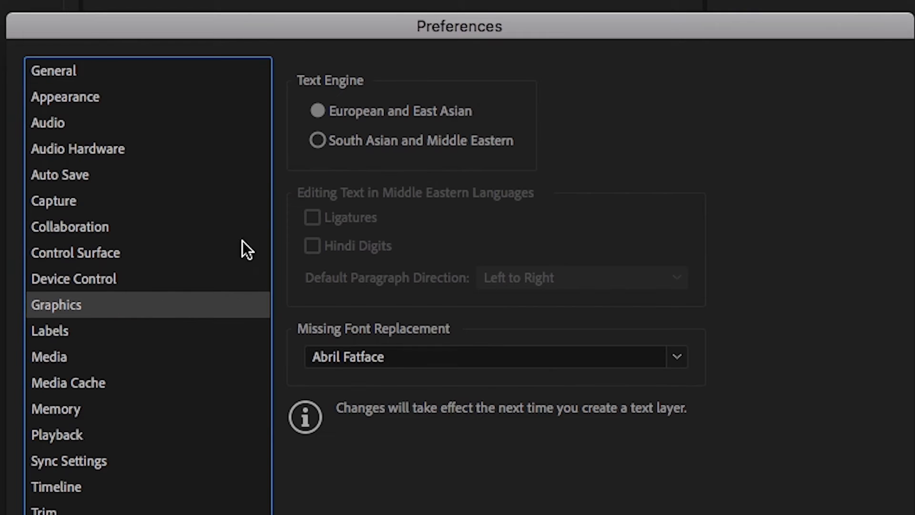
pyautogui.click(132, 327)
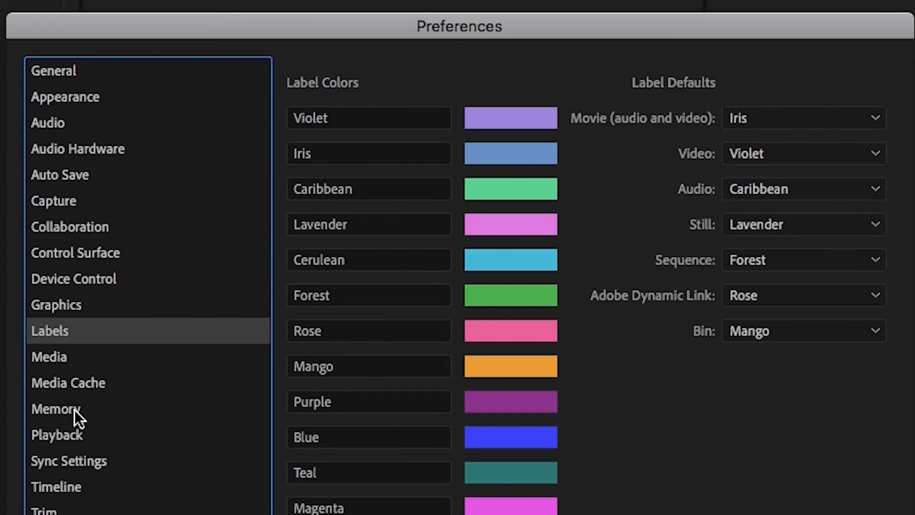
pyautogui.click(506, 127)
pyautogui.click(712, 114)
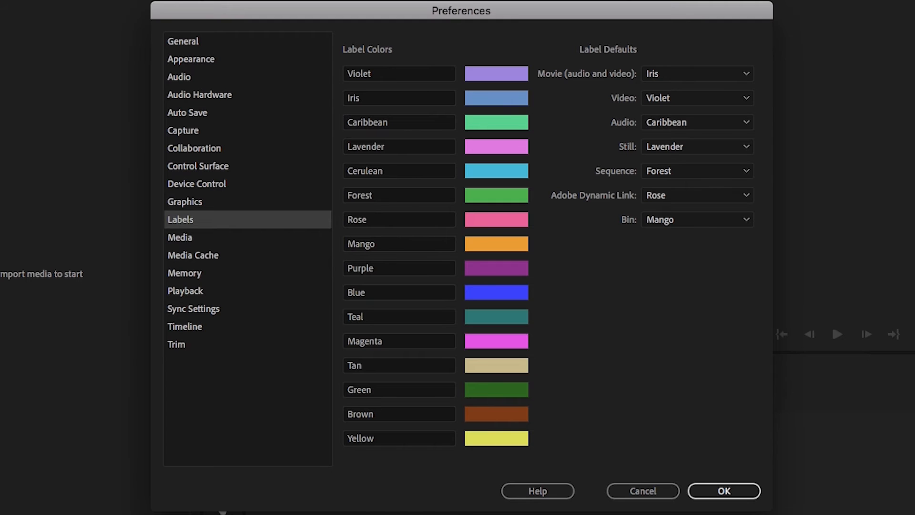
# - Examine the Media preferences' timebase, timecode and frame count choices, keeping 29.97 fps Drop-Frame, Use Media Source and Start at 0
pyautogui.click(224, 238)
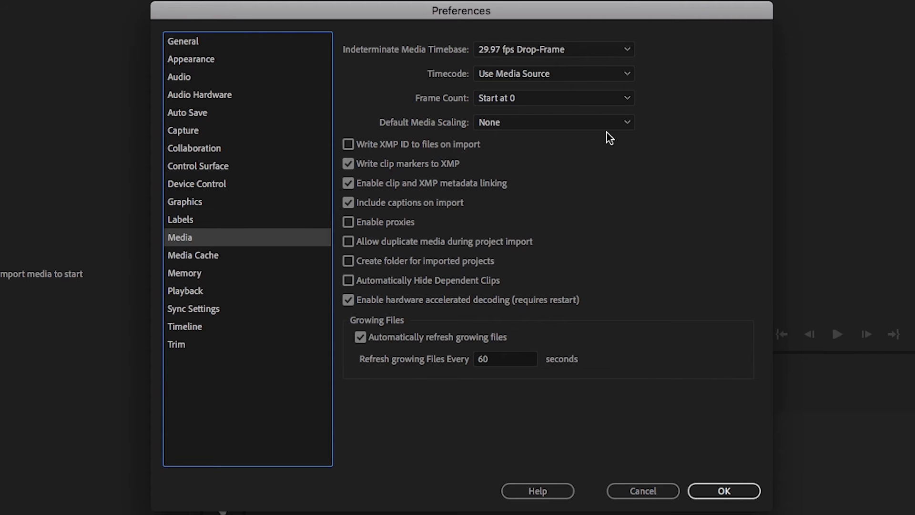
pyautogui.click(590, 48)
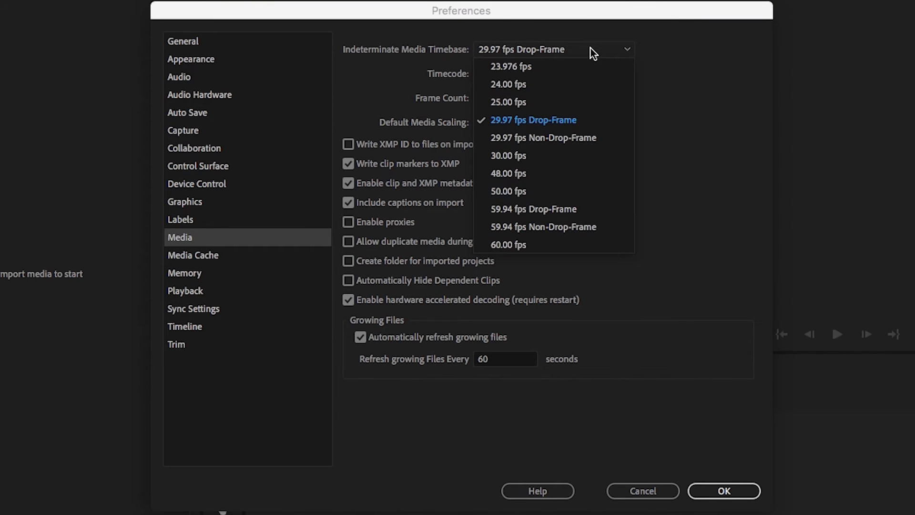
pyautogui.click(566, 119)
pyautogui.click(539, 49)
pyautogui.click(537, 119)
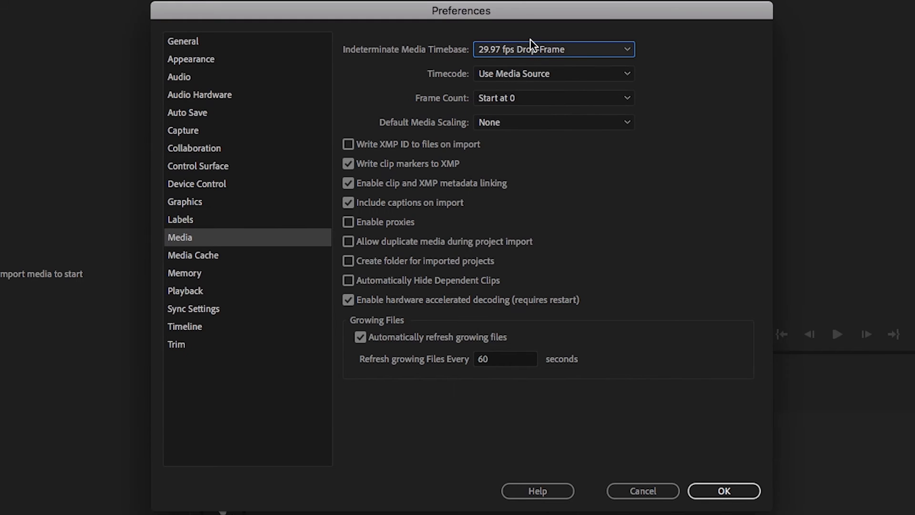
pyautogui.click(570, 77)
pyautogui.click(566, 95)
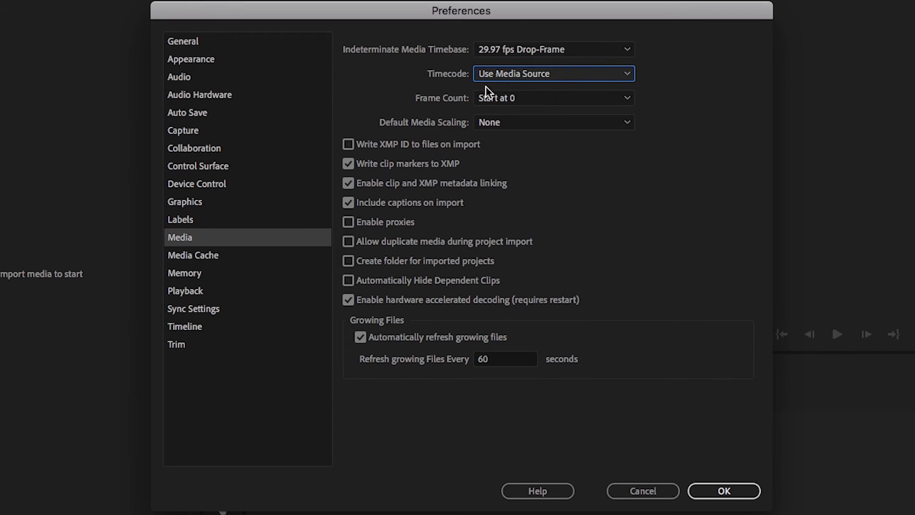
pyautogui.click(543, 97)
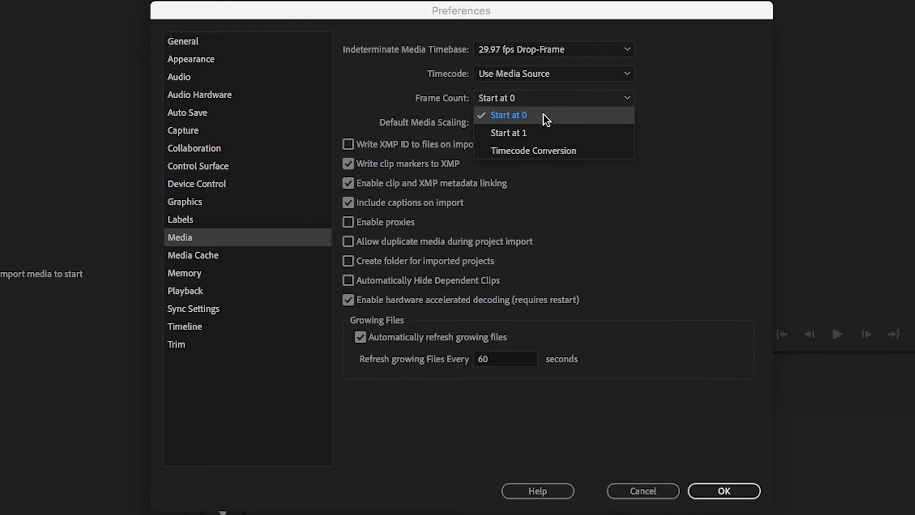
pyautogui.click(543, 114)
# - In the Media Cache preferences, browse the Desktop folders for a cache files location and leave without choosing one
pyautogui.click(249, 259)
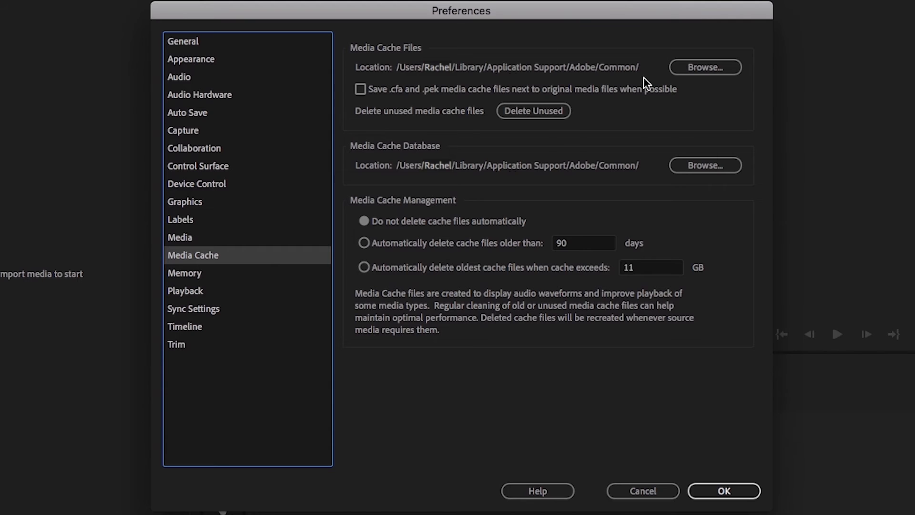
pyautogui.click(688, 70)
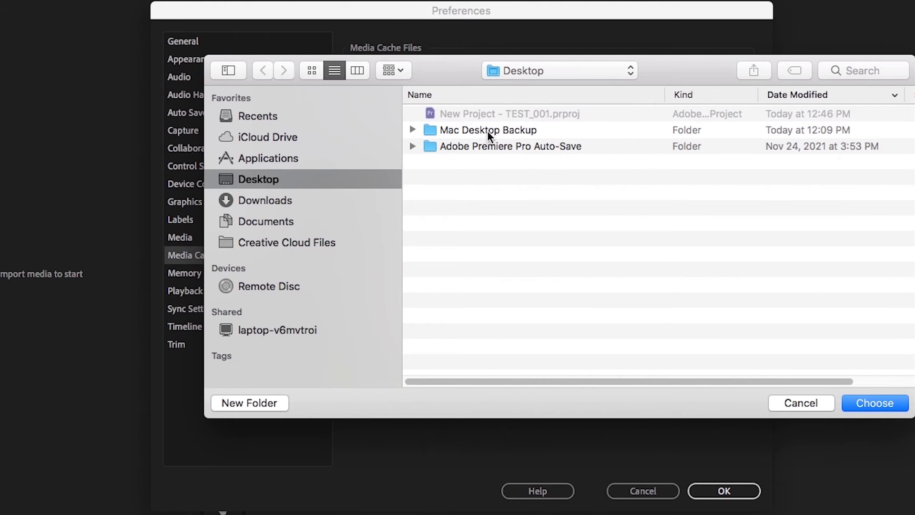
pyautogui.click(413, 146)
pyautogui.click(412, 130)
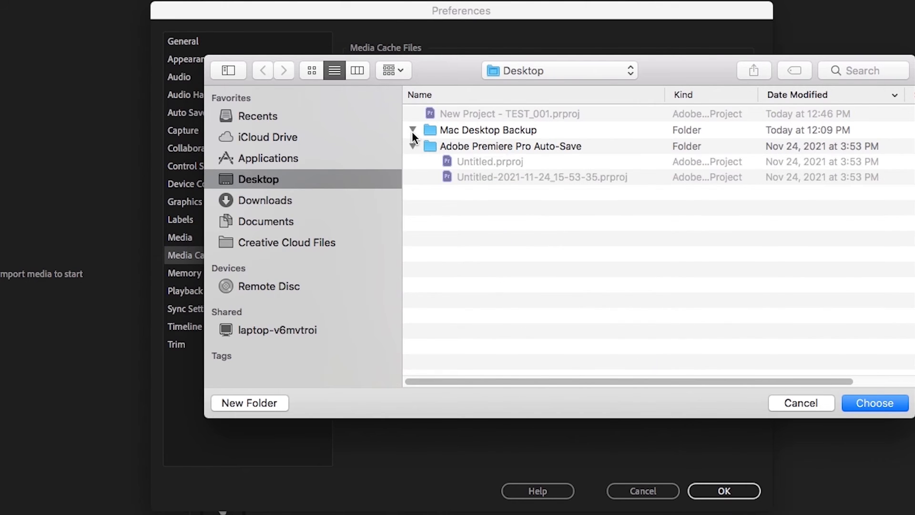
pyautogui.click(412, 130)
pyautogui.click(413, 146)
pyautogui.press('Escape')
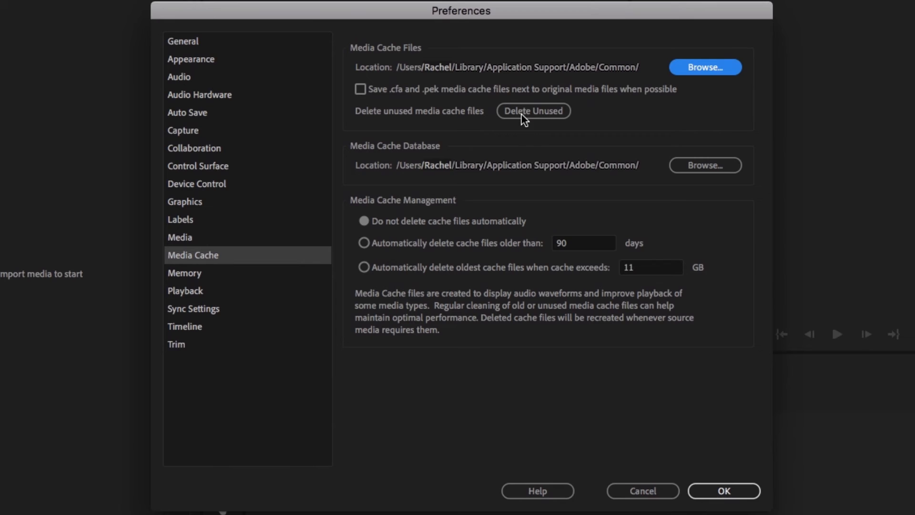
# - Open the Delete Unused option for media cache files and browse for a Media Cache Database location without choosing a folder
pyautogui.click(538, 112)
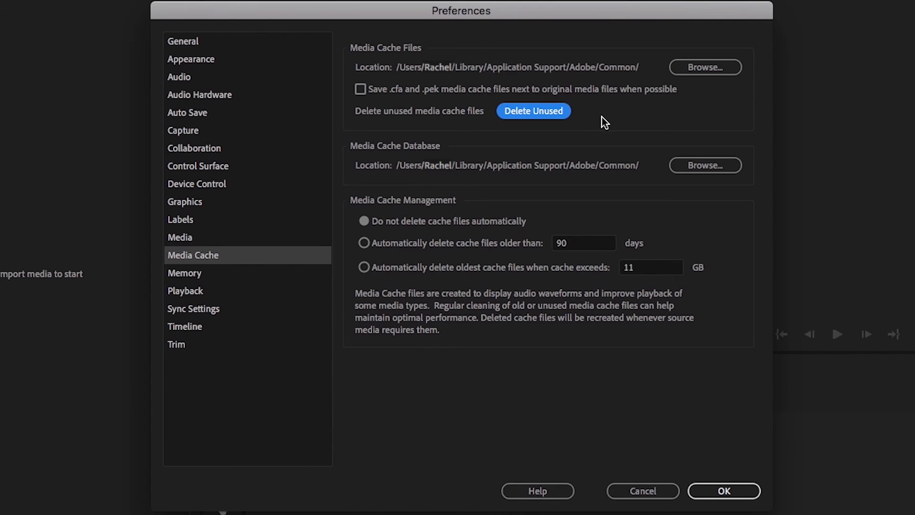
pyautogui.click(679, 148)
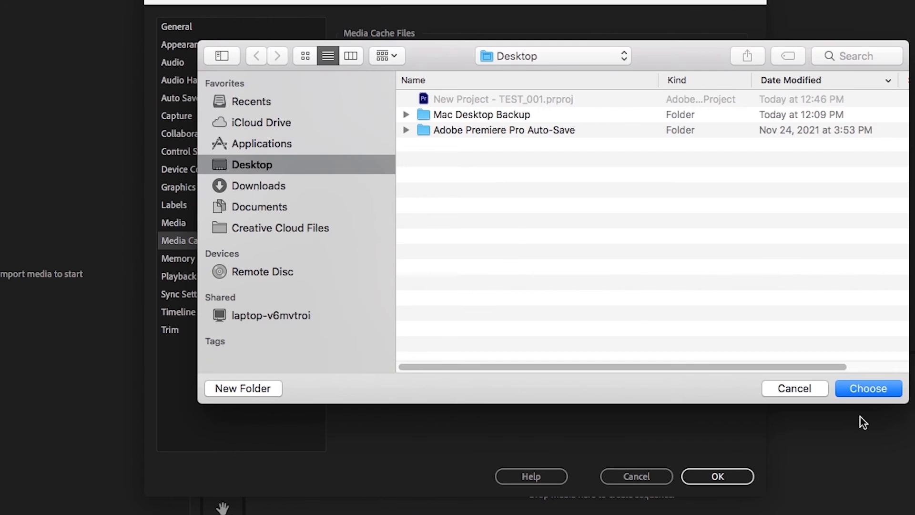
pyautogui.click(793, 387)
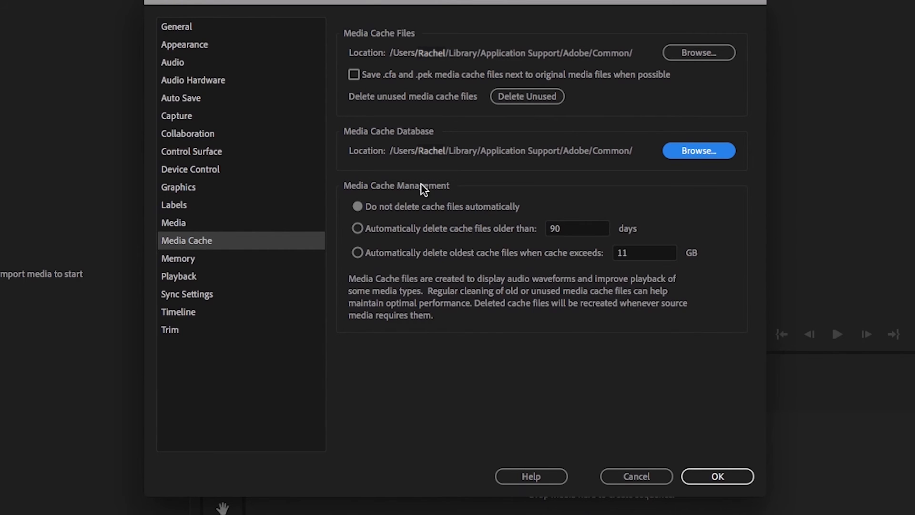
# - Go through the Media Cache Management options and select automatically deleting the oldest cache files when the cache exceeds 11 GB
pyautogui.click(358, 229)
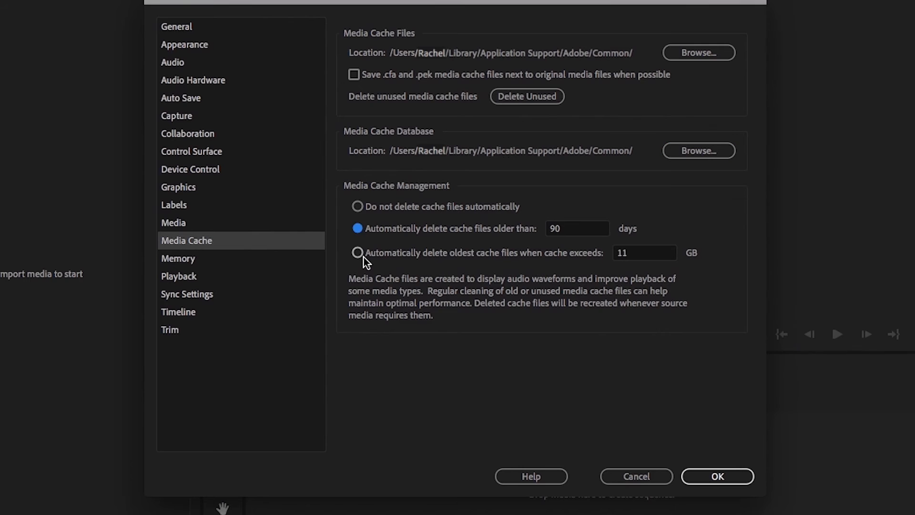
pyautogui.click(358, 207)
pyautogui.click(357, 252)
# - Review the Memory preferences, keeping rendering optimized for Performance, and go on to the Playback page
pyautogui.click(214, 257)
pyautogui.click(490, 162)
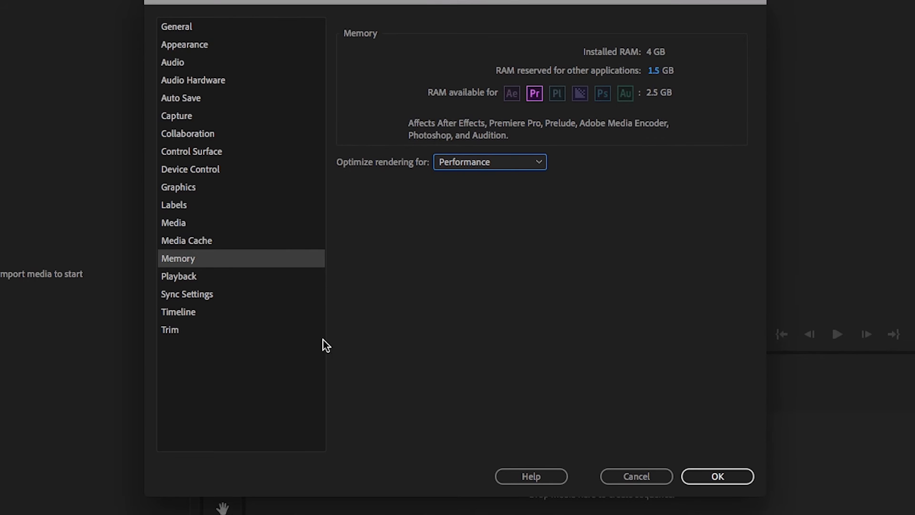
pyautogui.click(291, 288)
pyautogui.click(301, 277)
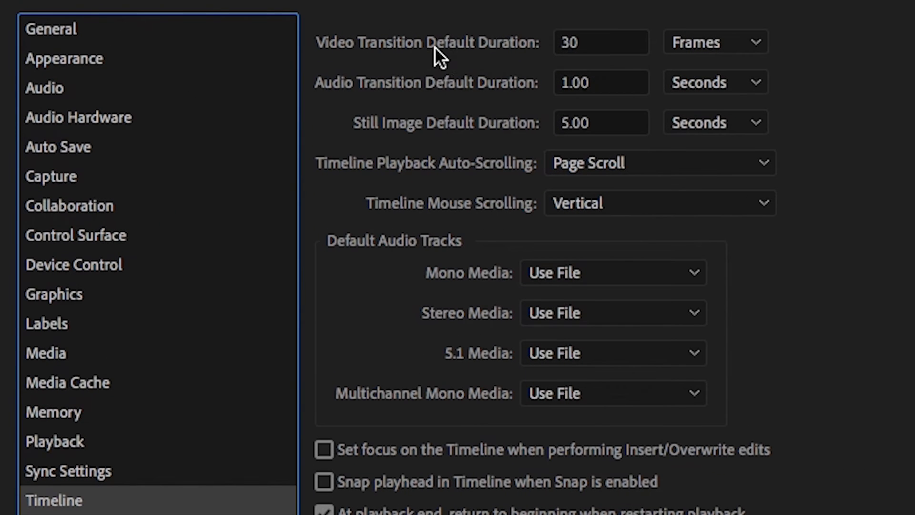
# - Review the default durations and unit choices for video and audio transitions in the Timeline preferences, keeping Frames for video and Seconds for audio
pyautogui.click(607, 42)
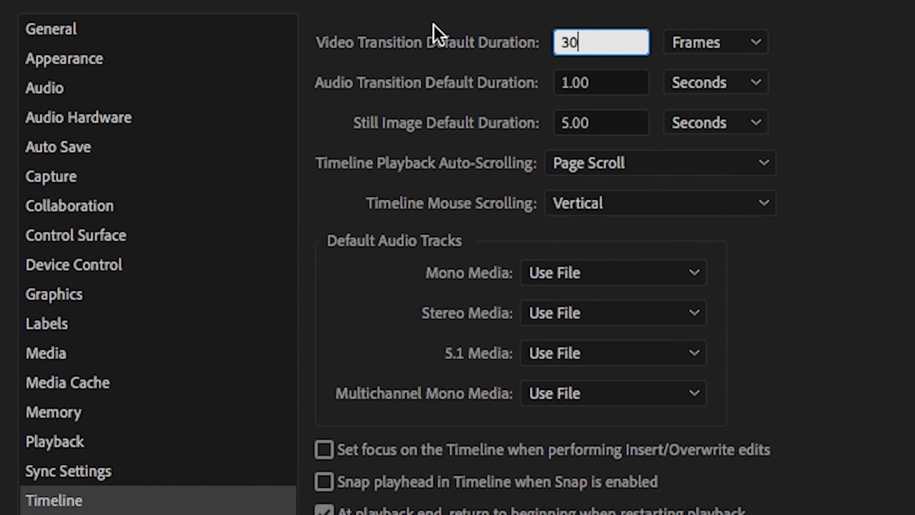
pyautogui.click(430, 27)
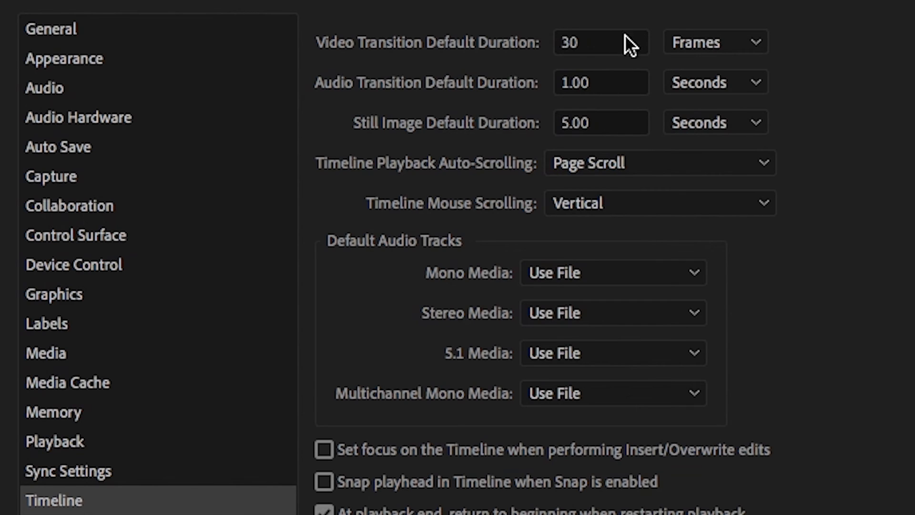
pyautogui.click(718, 35)
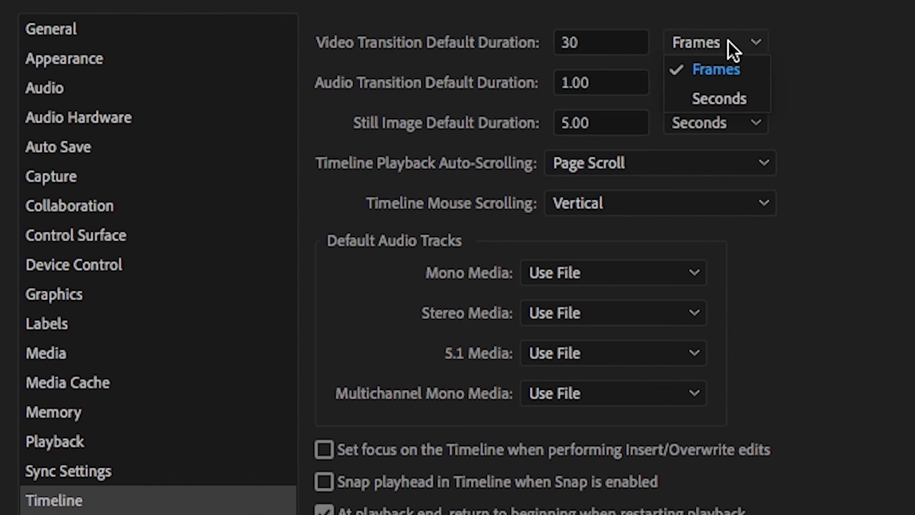
pyautogui.click(610, 41)
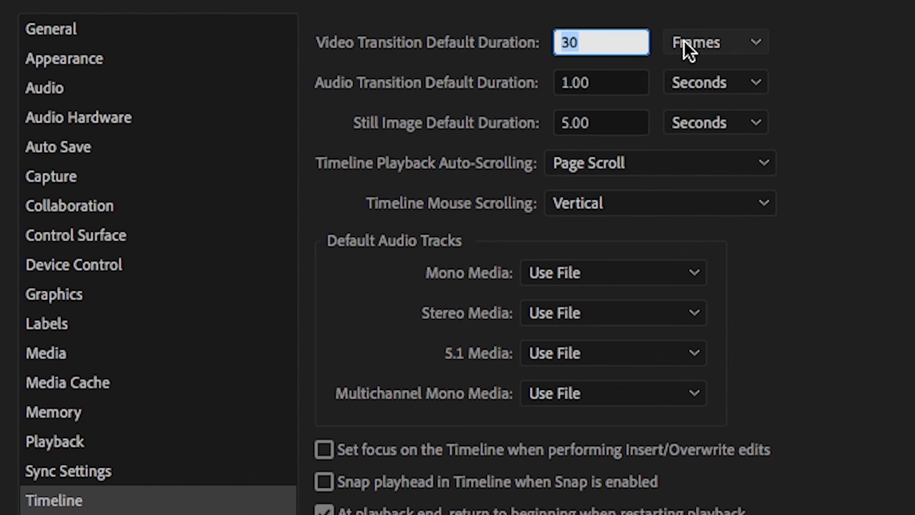
pyautogui.click(683, 41)
pyautogui.click(611, 85)
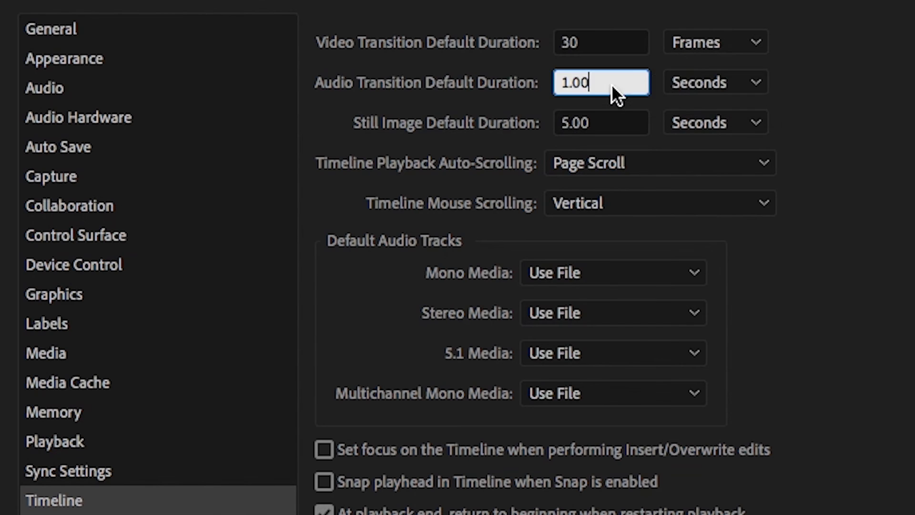
pyautogui.click(677, 82)
pyautogui.click(631, 115)
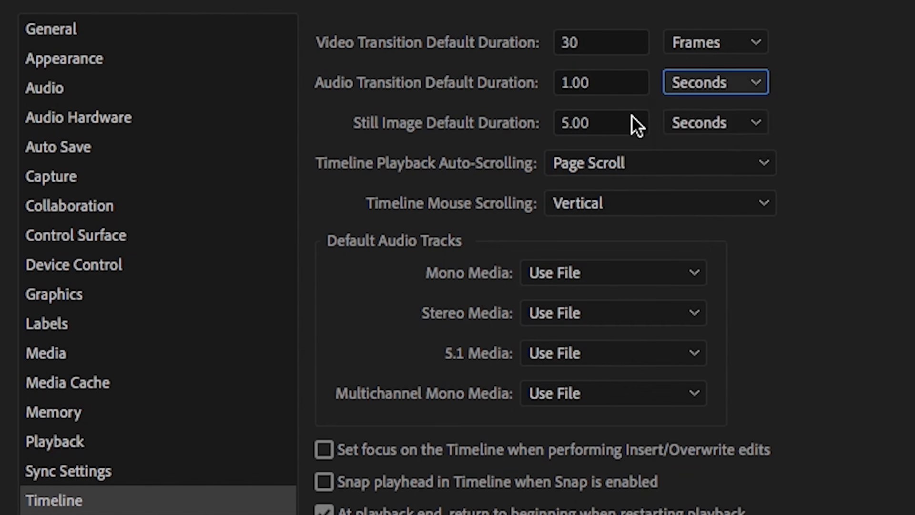
# - Set the Still Image Default Duration to 1.00 seconds
pyautogui.click(620, 121)
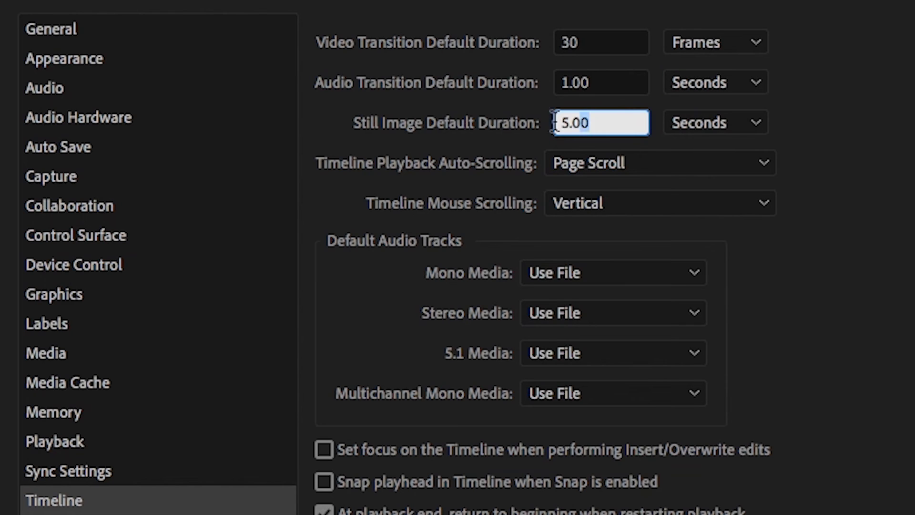
pyautogui.write('1.00')
pyautogui.press('Tab')
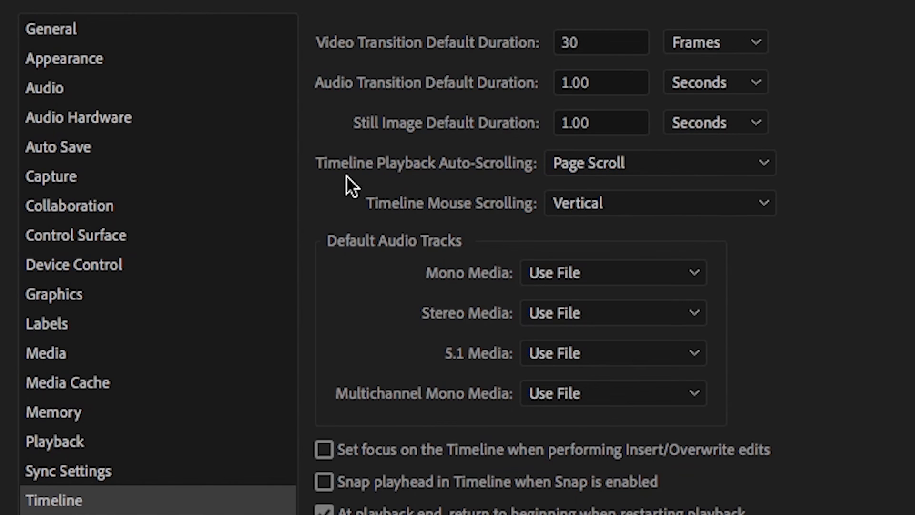
# - Go through the Timeline Playback Auto-Scrolling and Timeline Mouse Scrolling options, keeping Page Scroll and Vertical
pyautogui.click(608, 172)
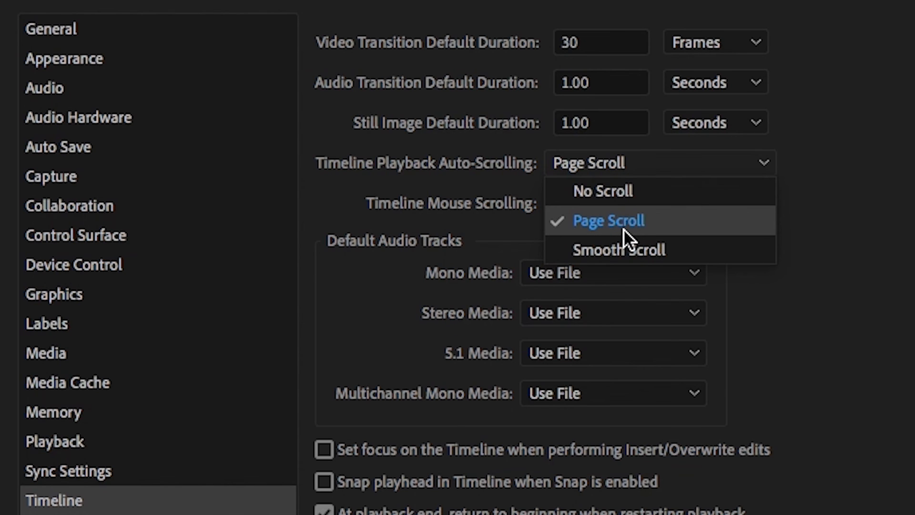
pyautogui.click(875, 243)
pyautogui.click(674, 172)
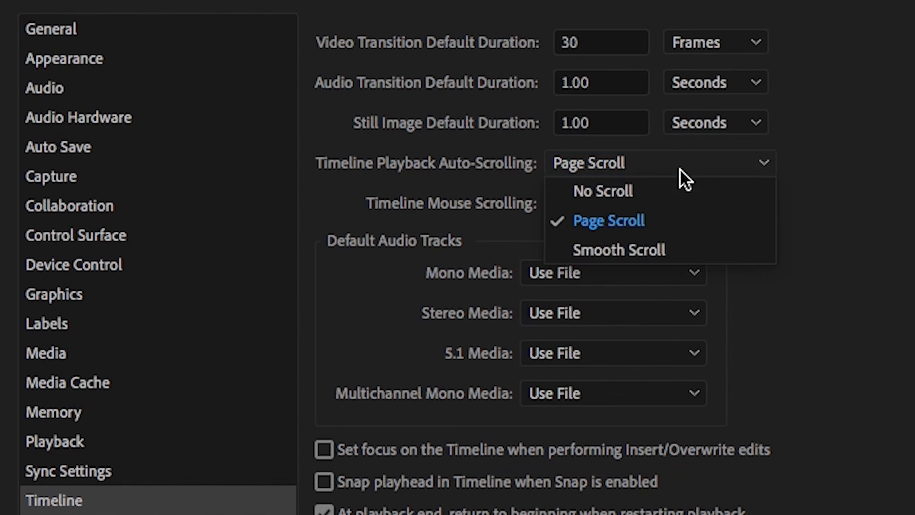
pyautogui.click(613, 196)
pyautogui.click(616, 197)
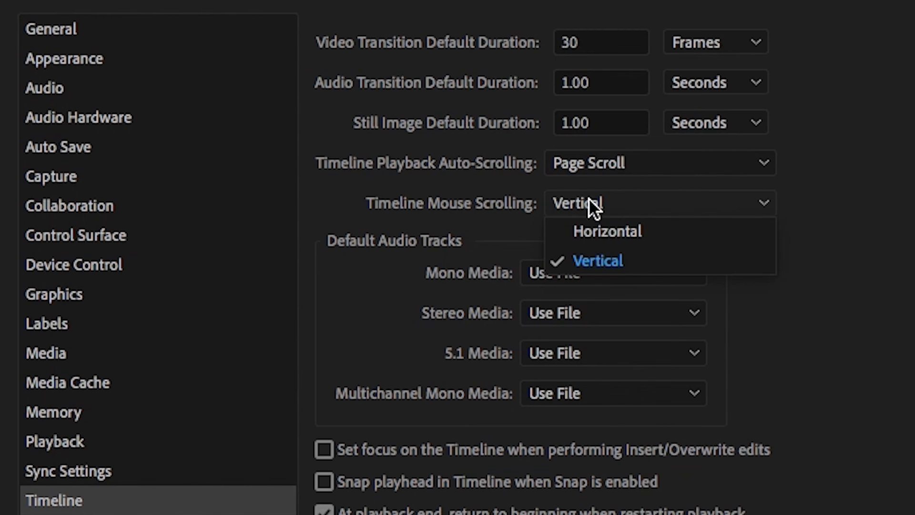
pyautogui.click(601, 260)
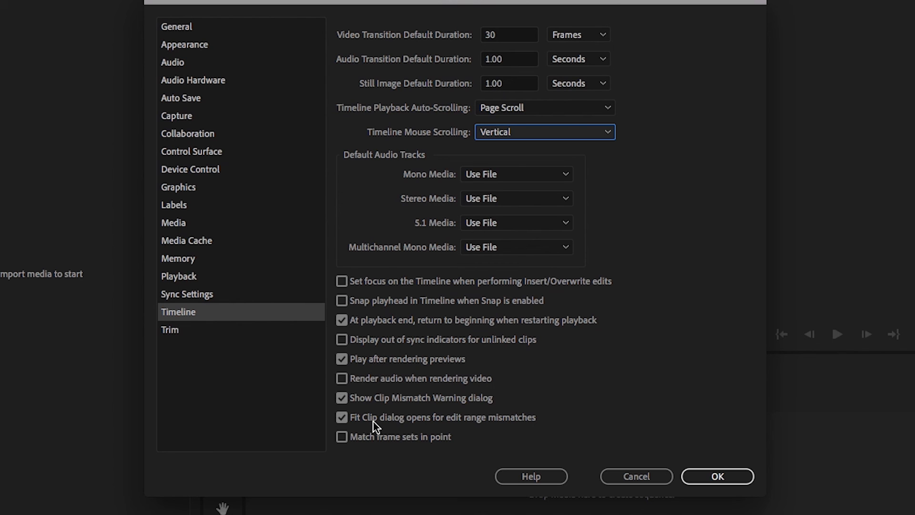
# - Turn off Play after rendering previews in the Timeline preferences and go on to the Trim page
pyautogui.click(345, 361)
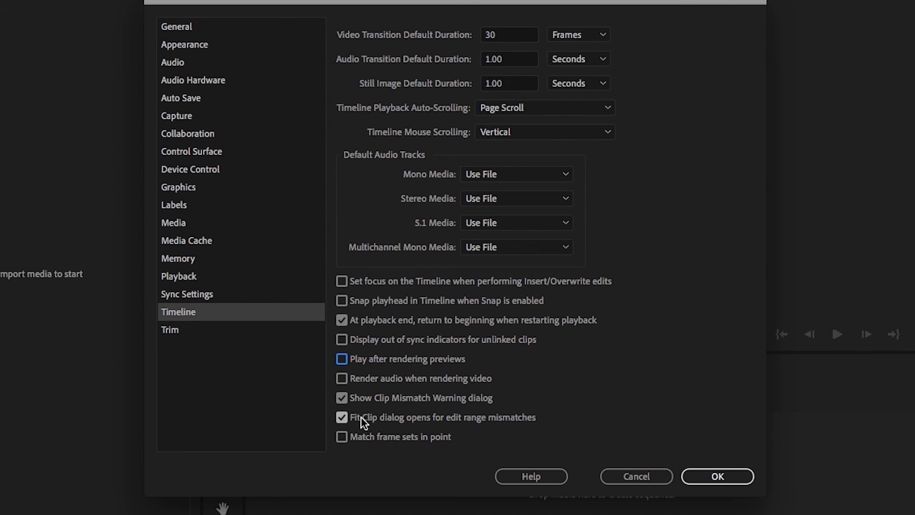
pyautogui.click(169, 329)
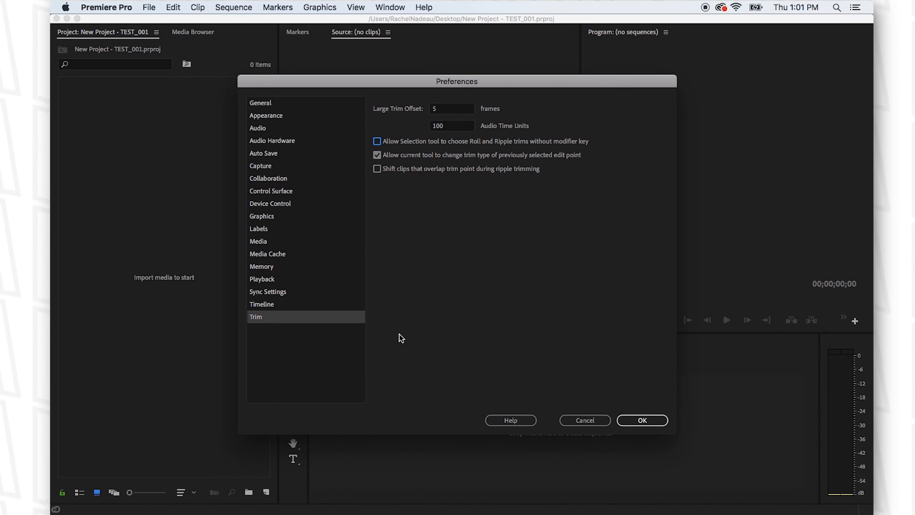
# - Revisit the preference pages from General to Audio Hardware, then Labels, Graphics, Control Surface and Auto Save, and accept the preferences
pyautogui.click(300, 105)
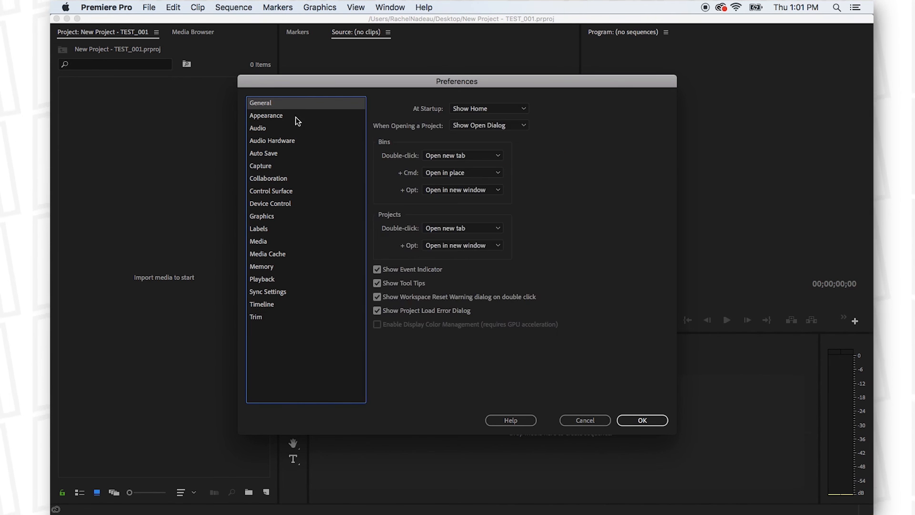
pyautogui.click(298, 116)
pyautogui.click(313, 128)
pyautogui.click(317, 141)
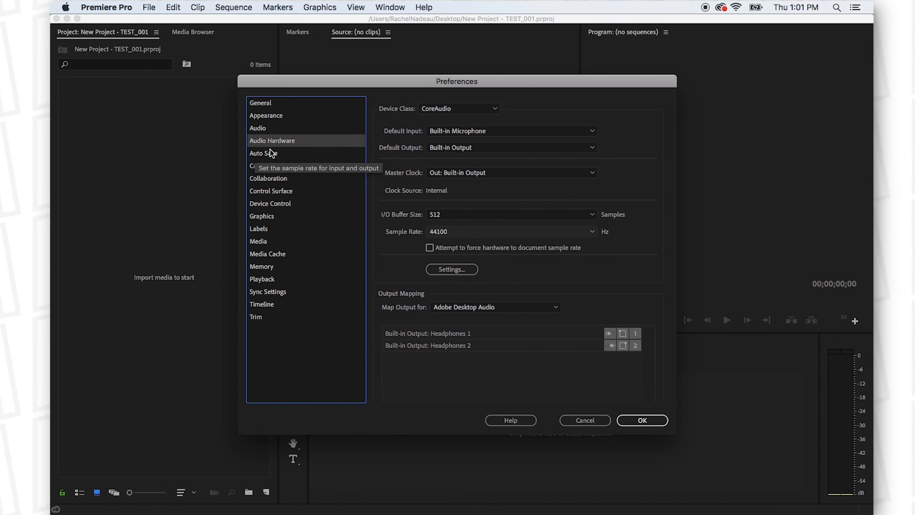
pyautogui.click(288, 238)
pyautogui.click(287, 231)
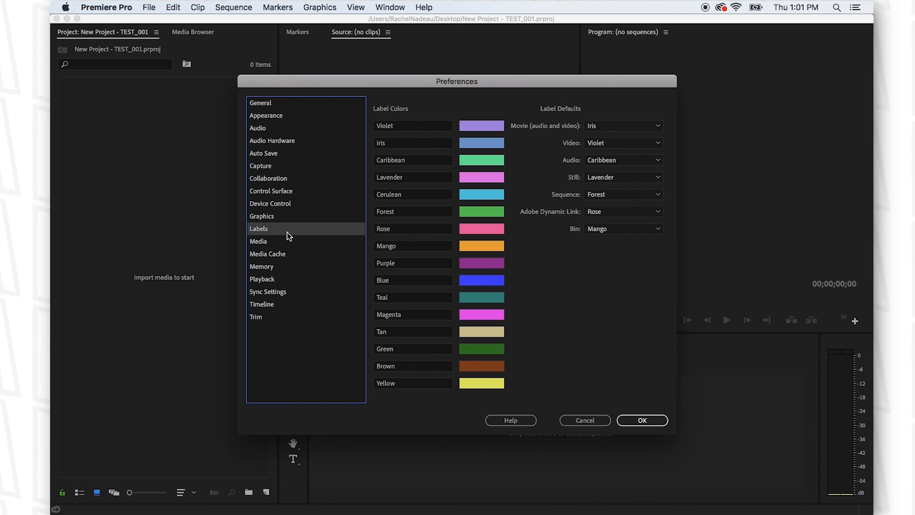
pyautogui.click(323, 221)
pyautogui.click(300, 192)
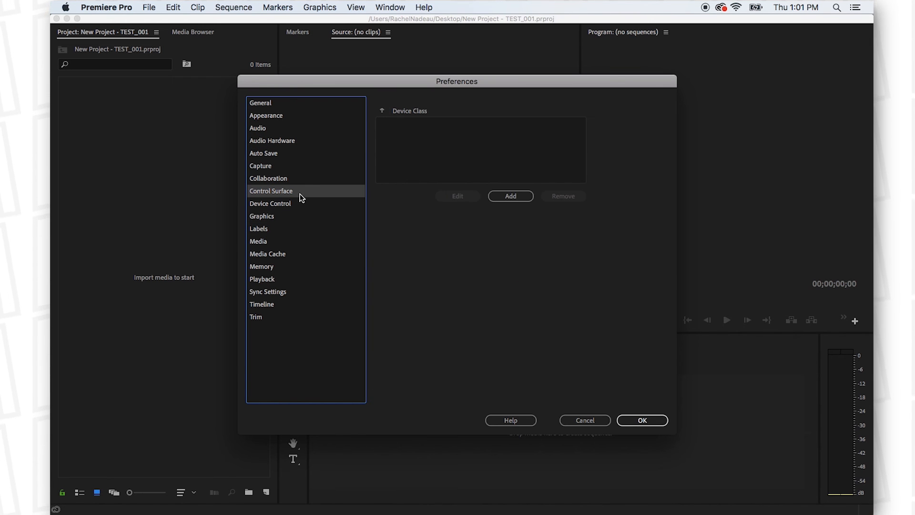
pyautogui.click(312, 155)
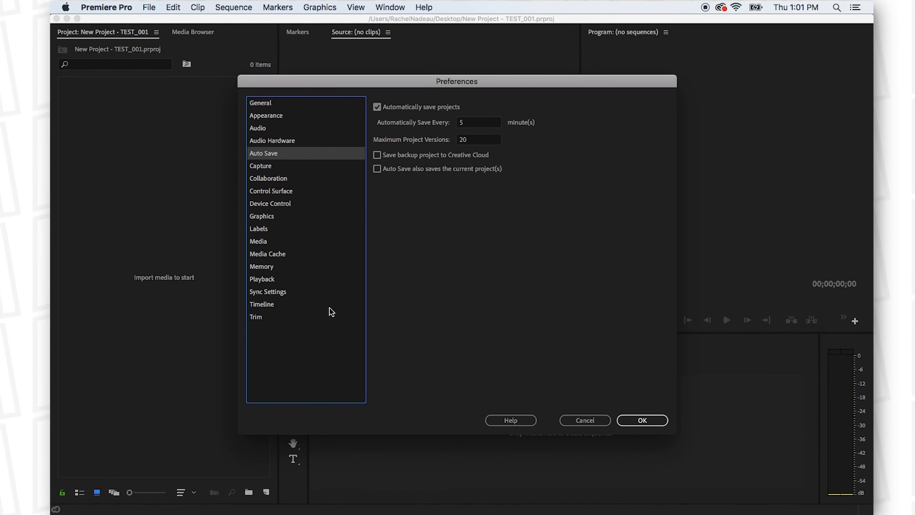
pyautogui.click(655, 422)
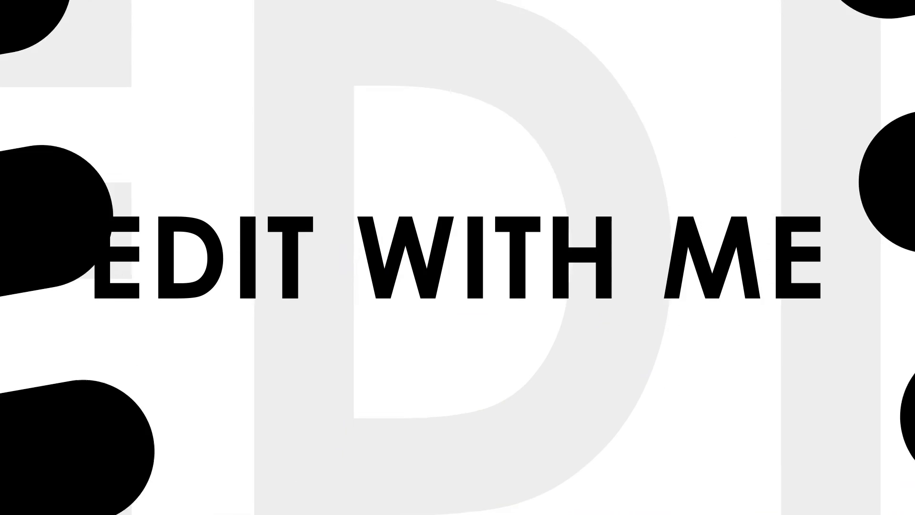